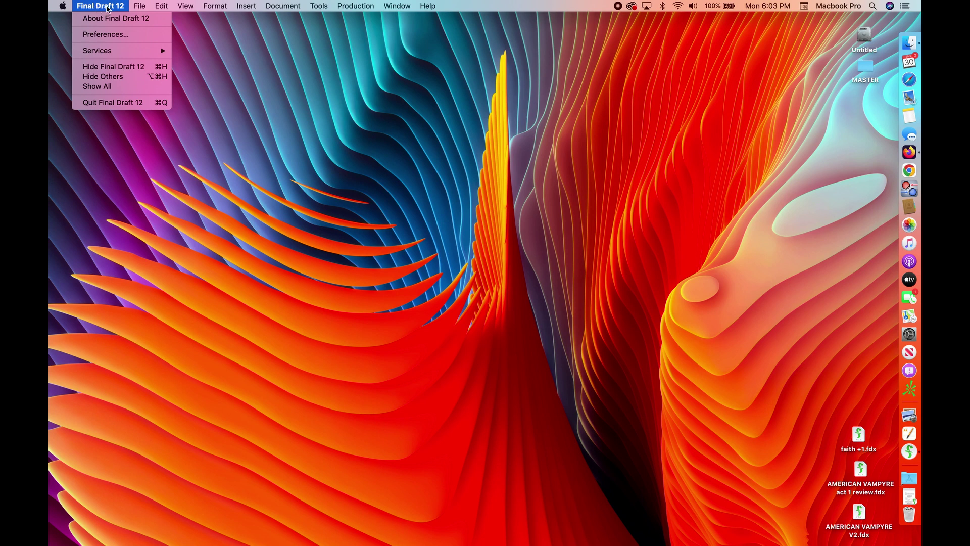
Create a new blank Untitled Screenplay and move its window to the screen centre.
mouse_move(138, 7)
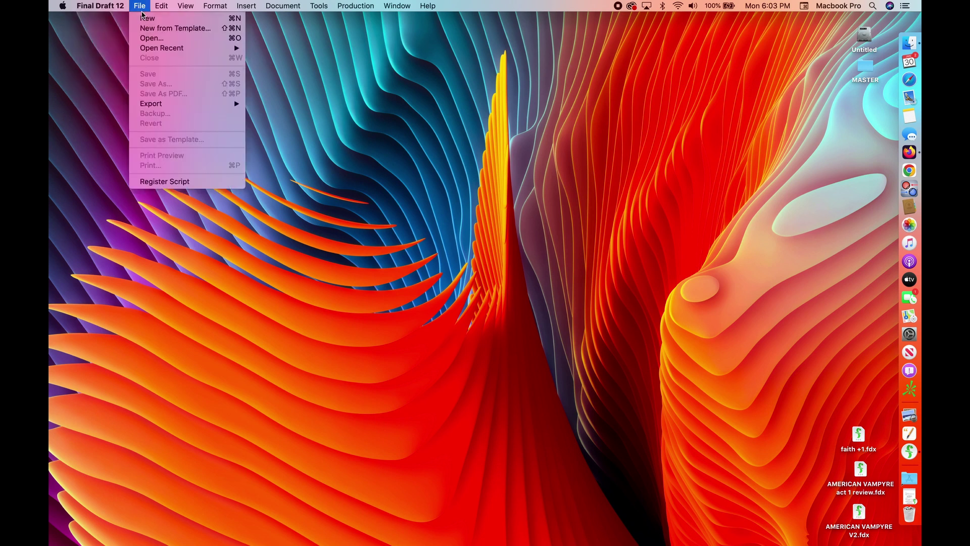
left_click(144, 18)
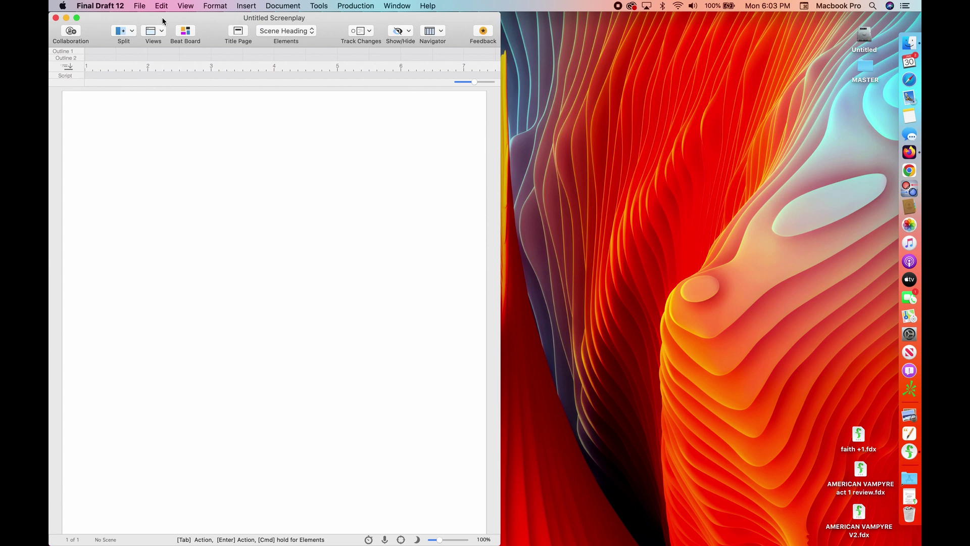
left_click_drag(163, 21, 353, 41)
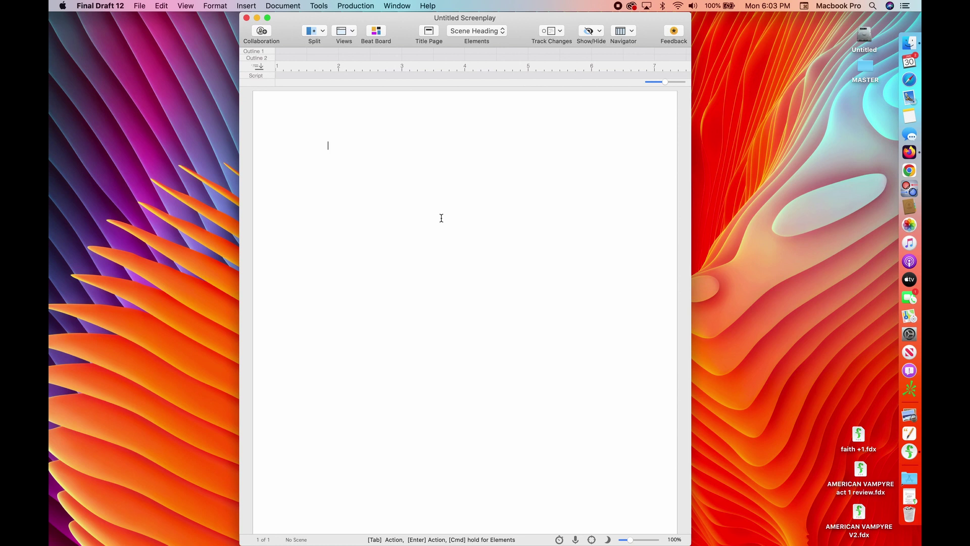
Open the title page, centre its window, and enter the title MY FAVORITE STORY.
left_click(429, 33)
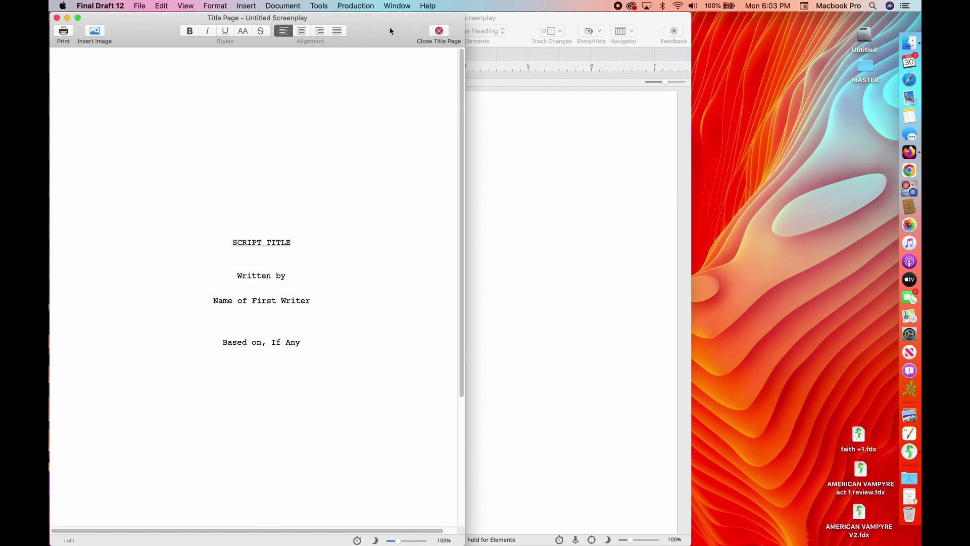
left_click_drag(391, 31, 597, 18)
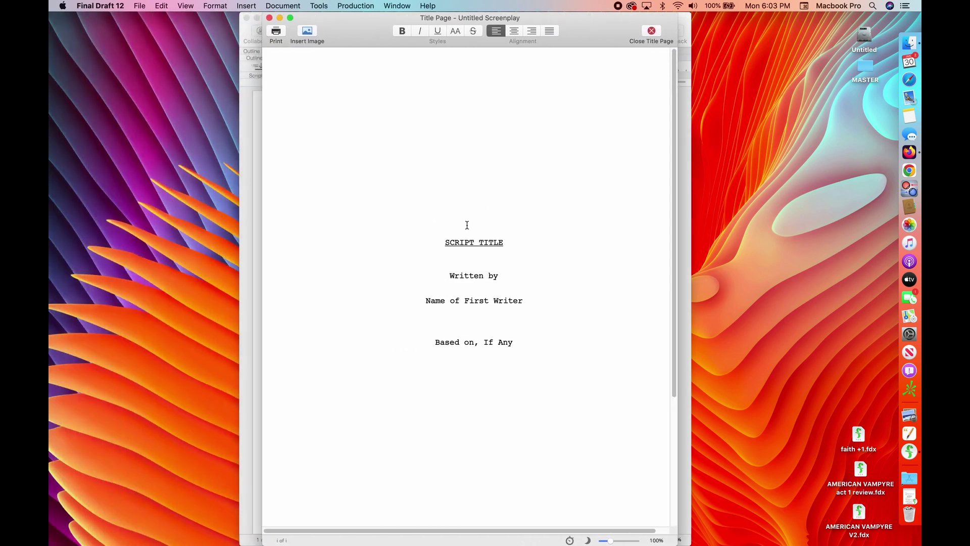
left_click(466, 243)
left_click_drag(443, 243, 511, 244)
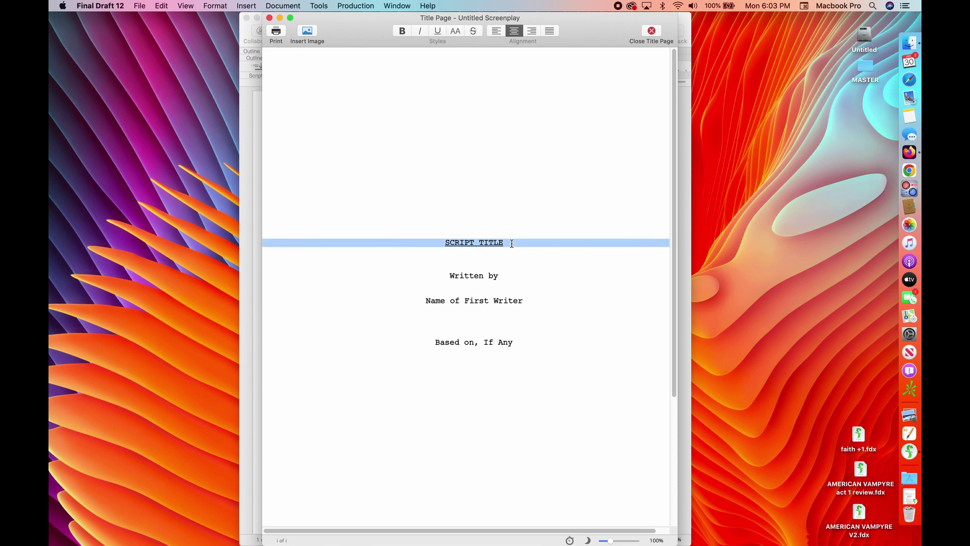
type("MY ")
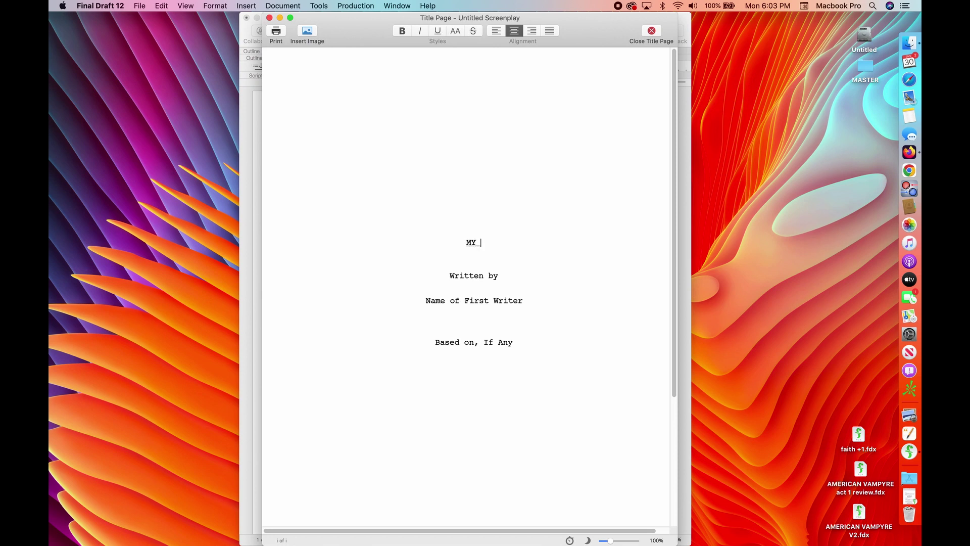
type("FAVOUR")
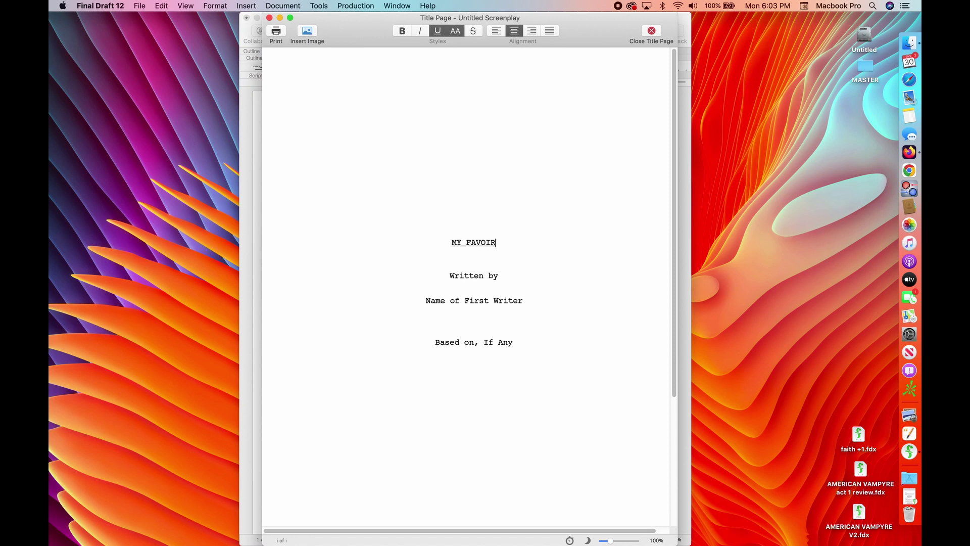
key("BackSpace")
key("BackSpace")
type("TITE")
key("BackSpace")
key("BackSpace")
key("BackSpace")
key("BackSpace")
key("BackSpace")
type("ORITE STORY")
Replace the writer placeholder with 'Your Name' and delete the 'Based on, If Any' line.
left_click_drag(524, 300, 426, 299)
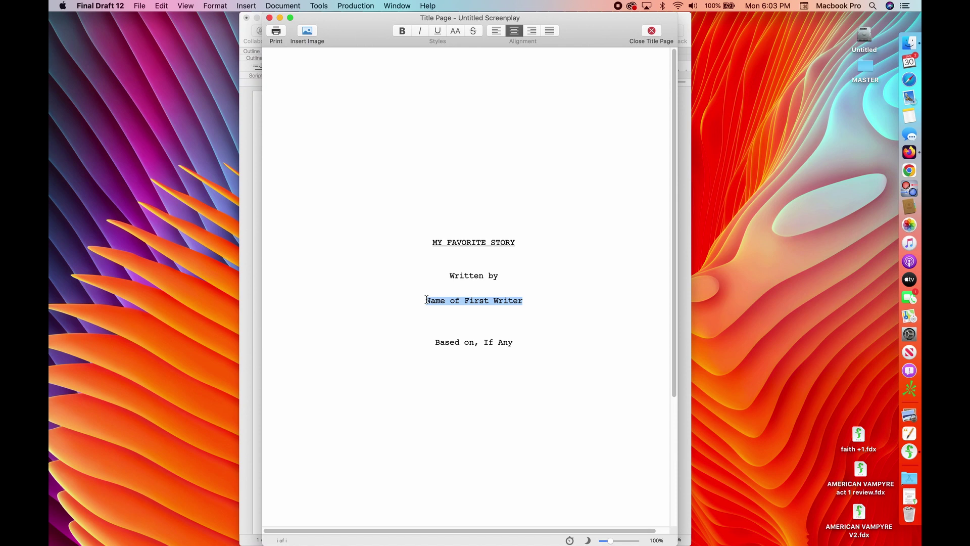
type("Your Name")
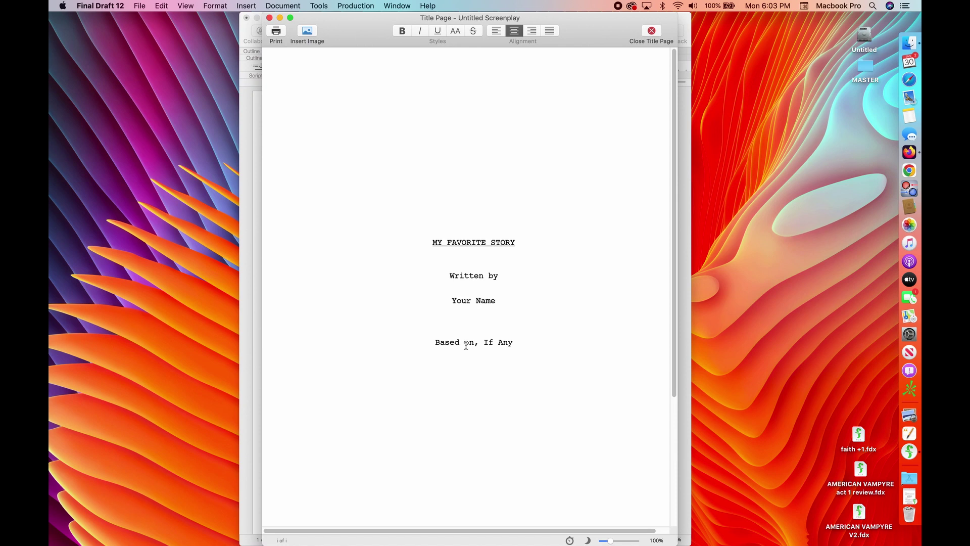
left_click_drag(515, 342, 429, 342)
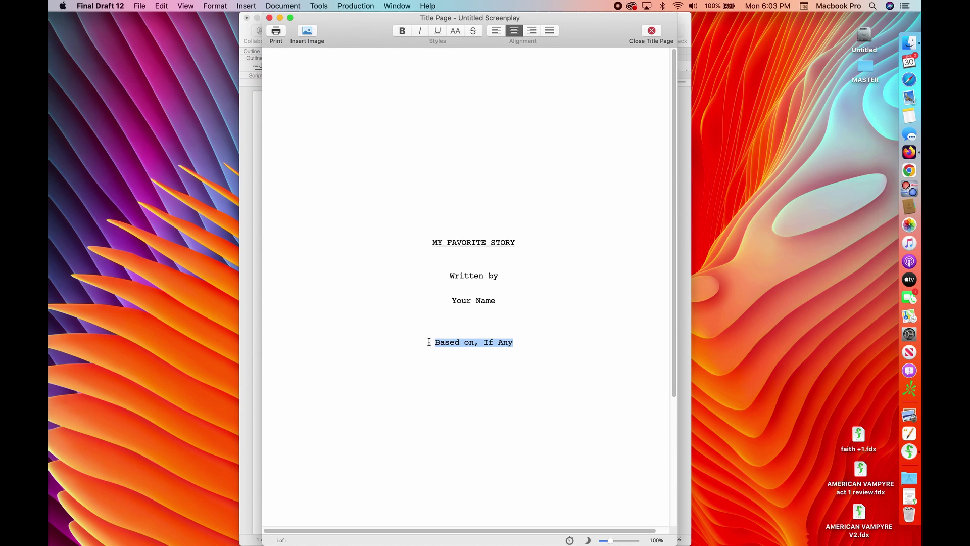
key("BackSpace")
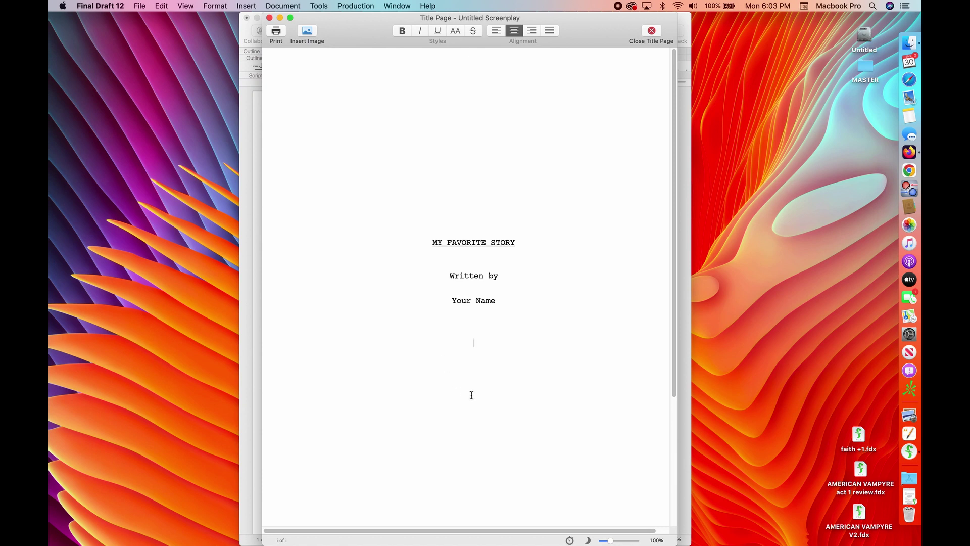
Justify the Address and Phone Number block and replace Address with 'email'.
key("Return")
scroll(506, 426, "down", 5)
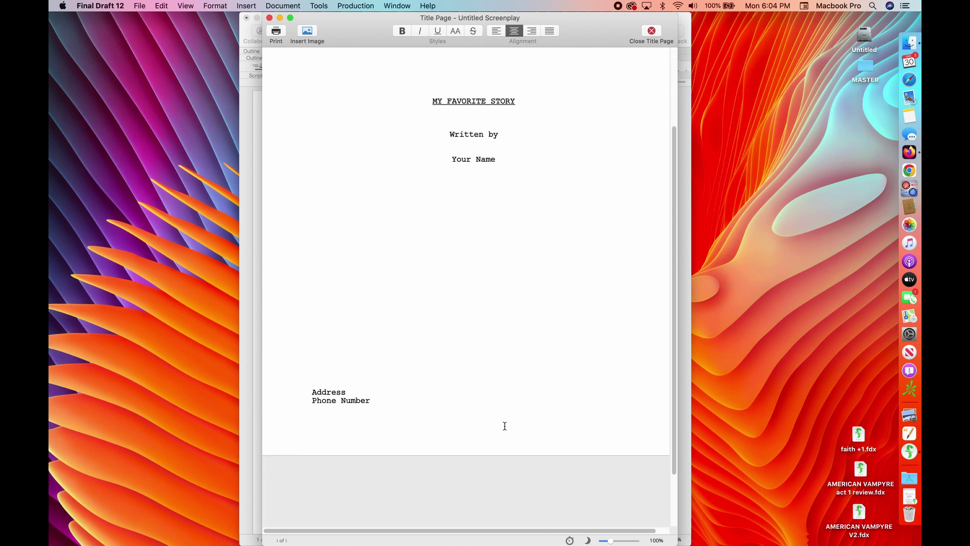
left_click_drag(371, 401, 307, 392)
key("super+j")
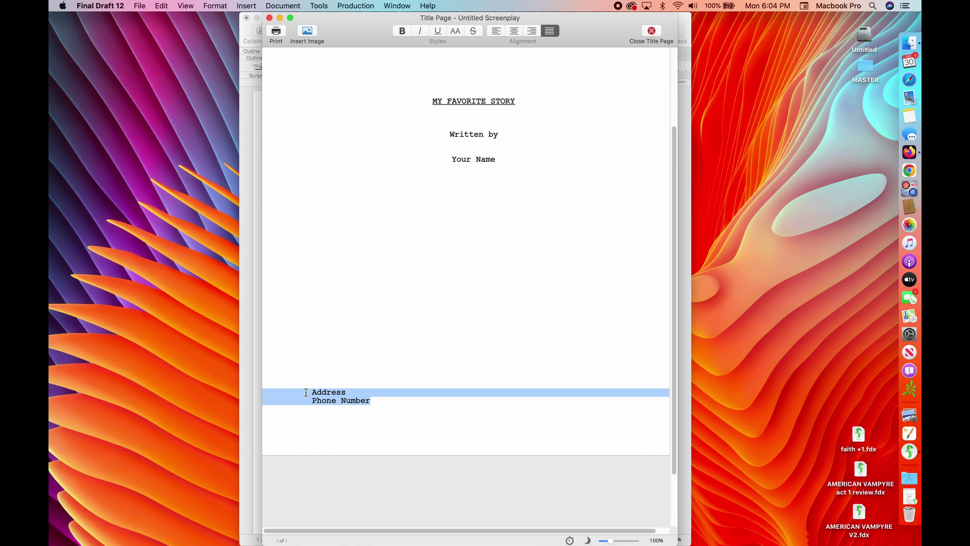
left_click(306, 392)
double_click(305, 393)
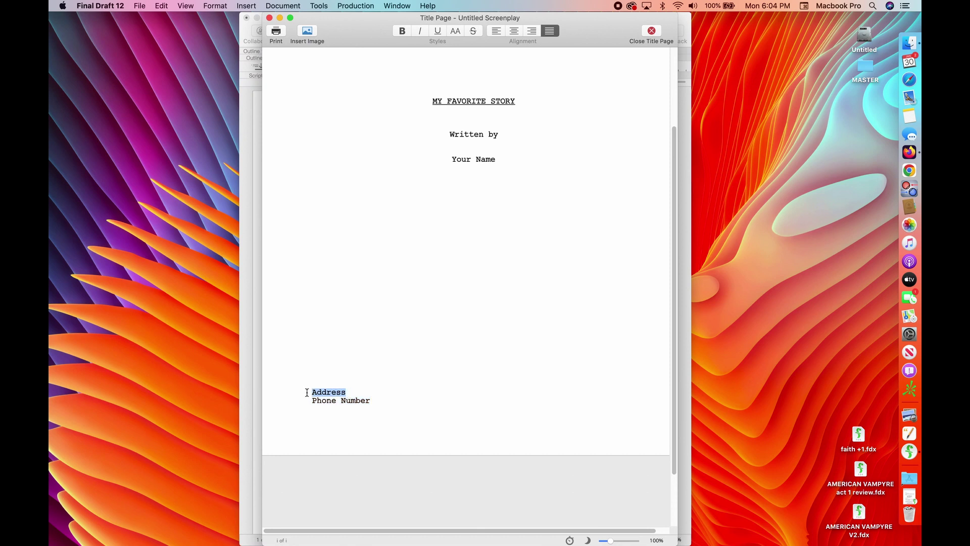
type("email")
Add 'Representation' on the empty line above email.
scroll(420, 392, "up", 1)
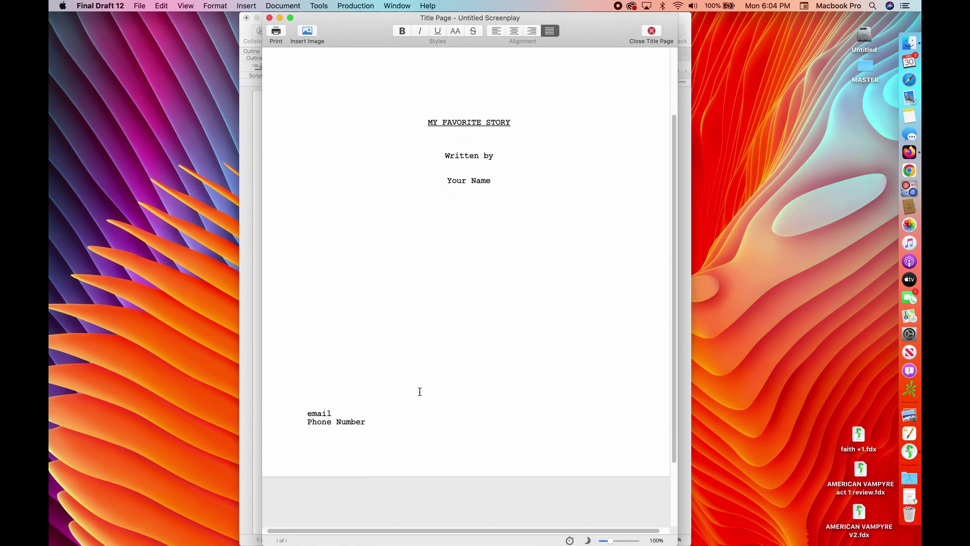
left_click(323, 406)
type("Representation")
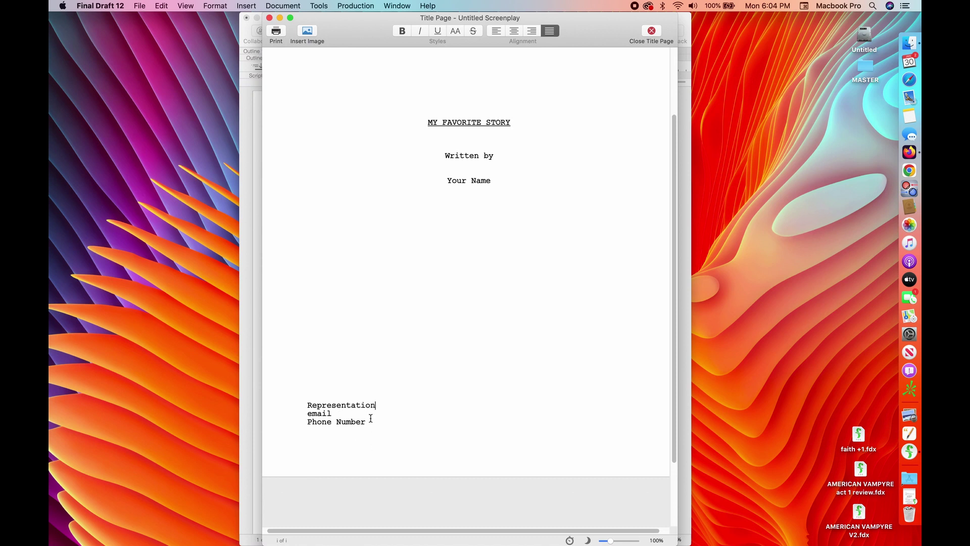
scroll(371, 418, "up", 4)
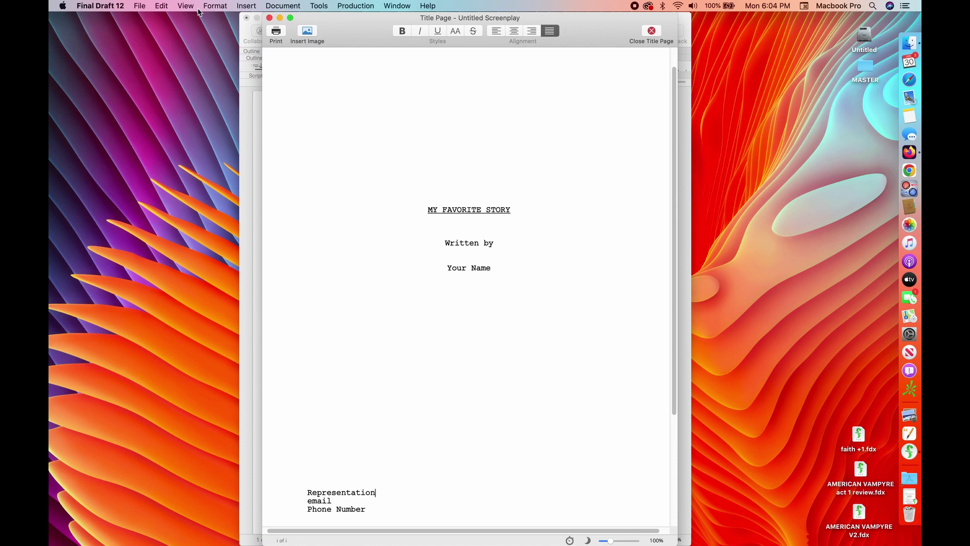
Save the screenplay as 'my favorite story' in Desktop — iCloud.
left_click(161, 6)
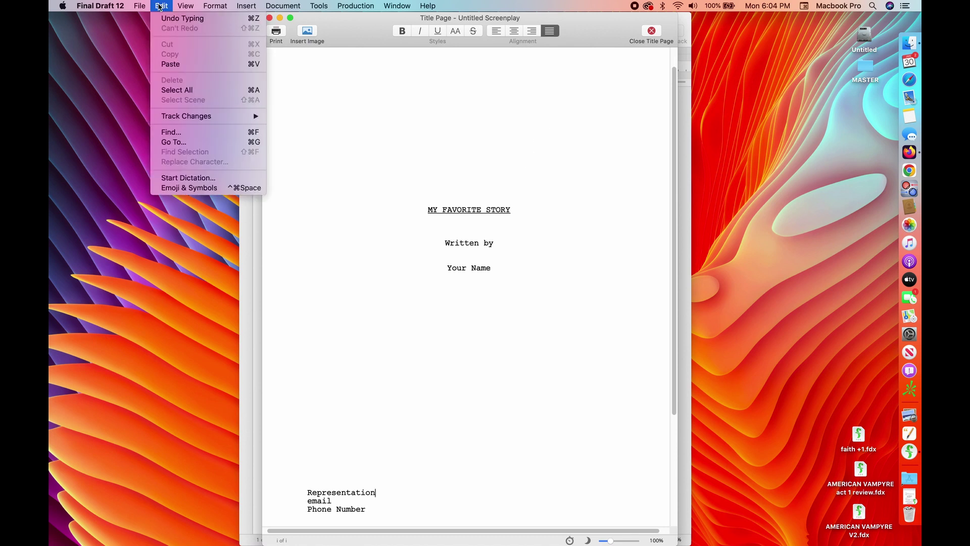
mouse_move(140, 6)
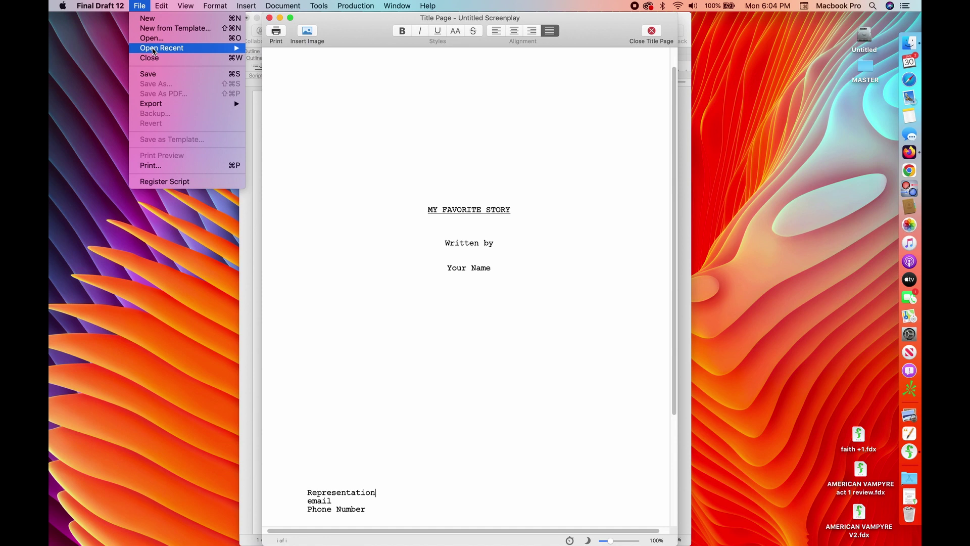
left_click(152, 73)
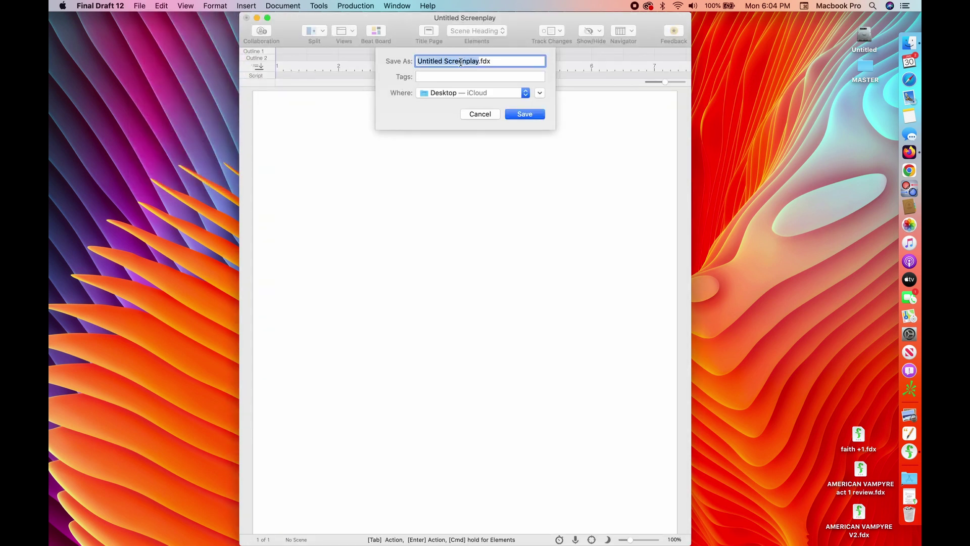
type("my favori")
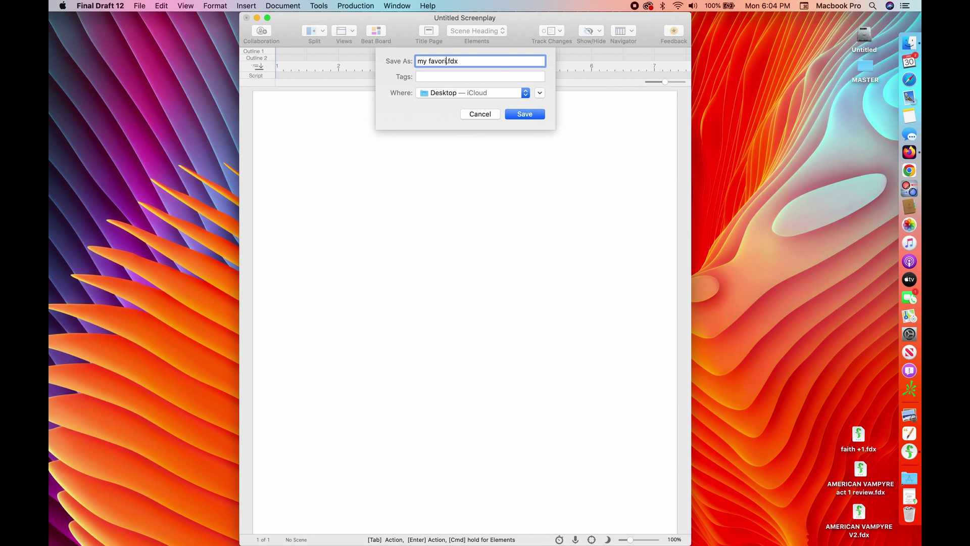
type("te story")
left_click(526, 95)
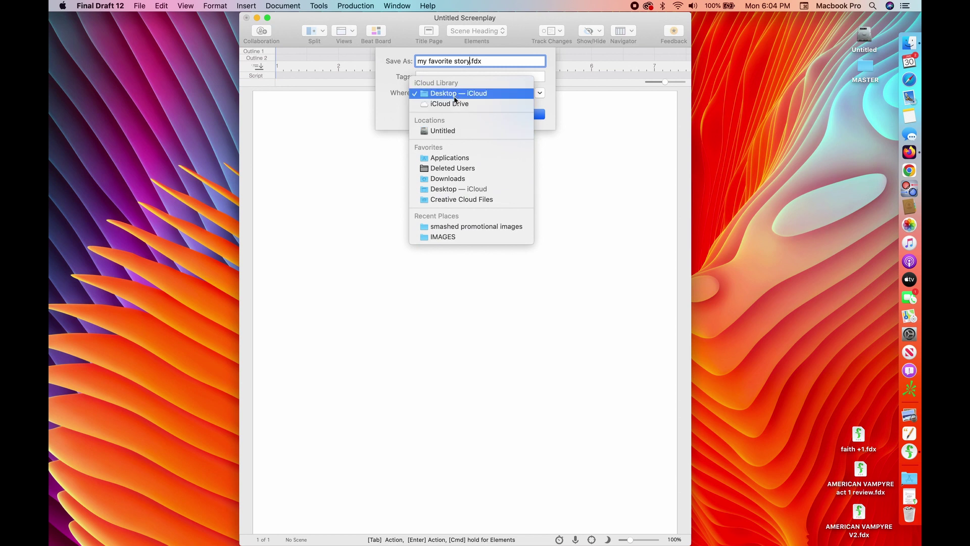
left_click(442, 191)
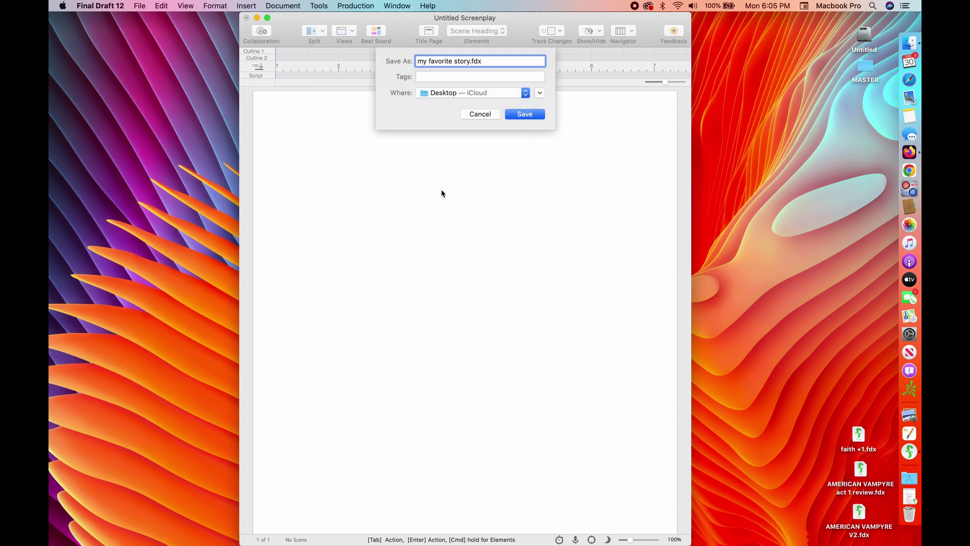
left_click(521, 115)
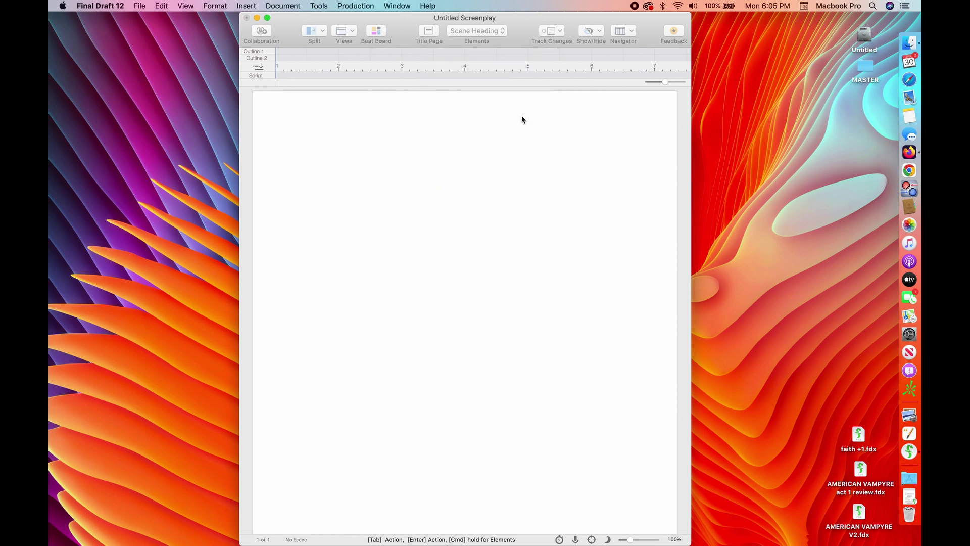
left_click_drag(523, 24, 523, 25)
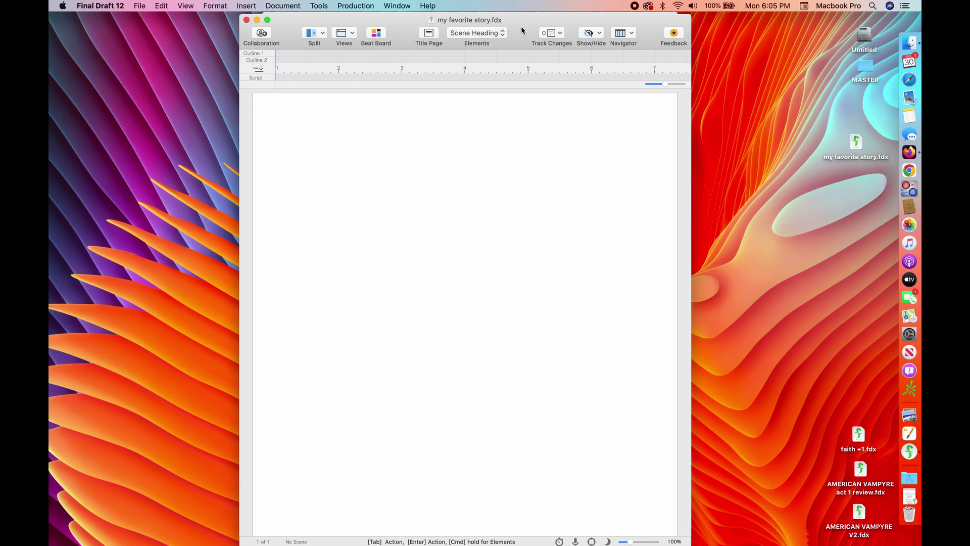
Type FADE IN: at the top of the script and start a scene heading below it.
left_click_drag(522, 30, 519, 29)
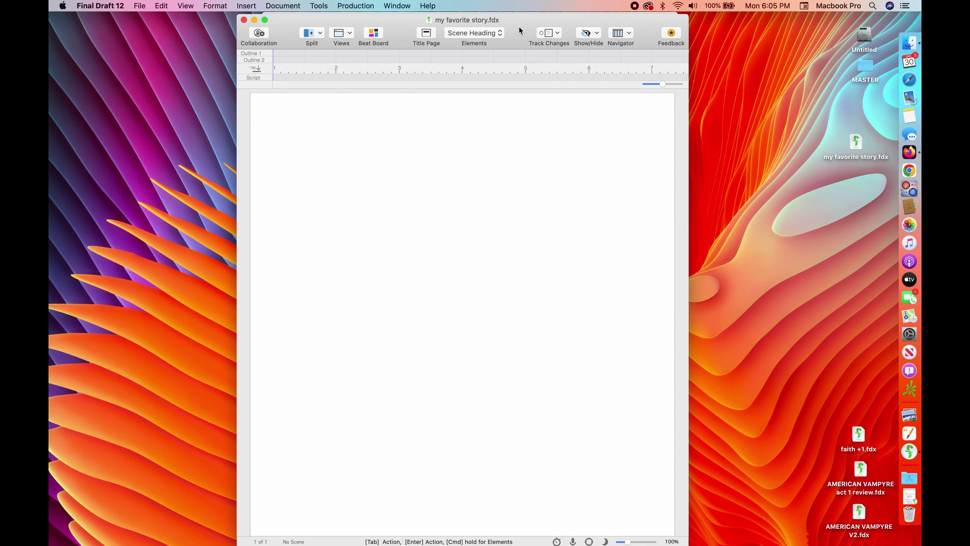
type("FADE IN:")
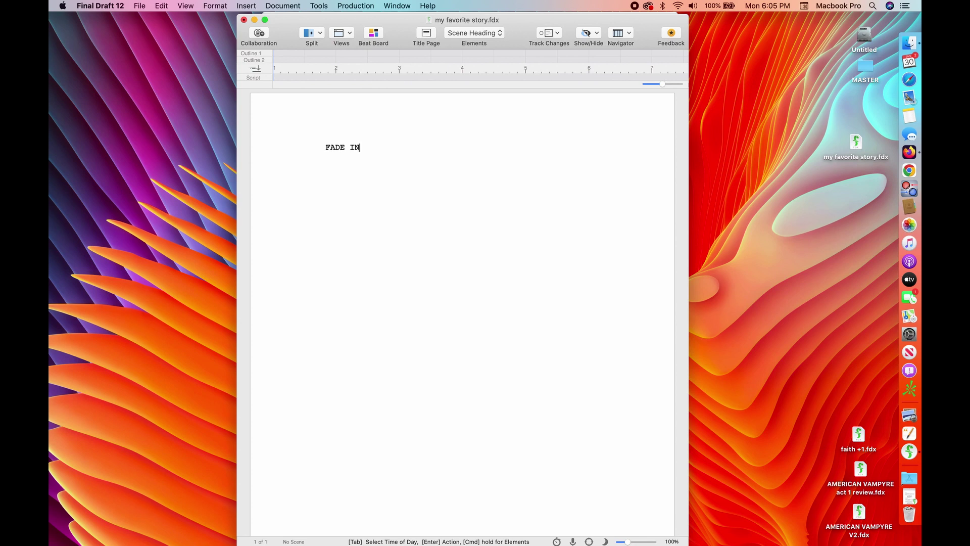
key("Return")
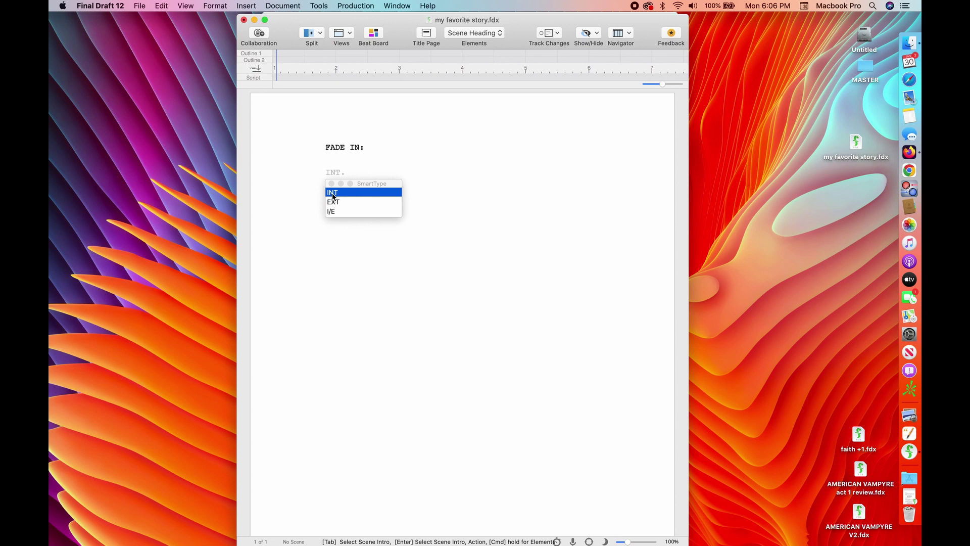
Start the heading with INT. and replace the SLUGLINE placeholder with BATHROOM.
left_click(333, 192)
key("Return")
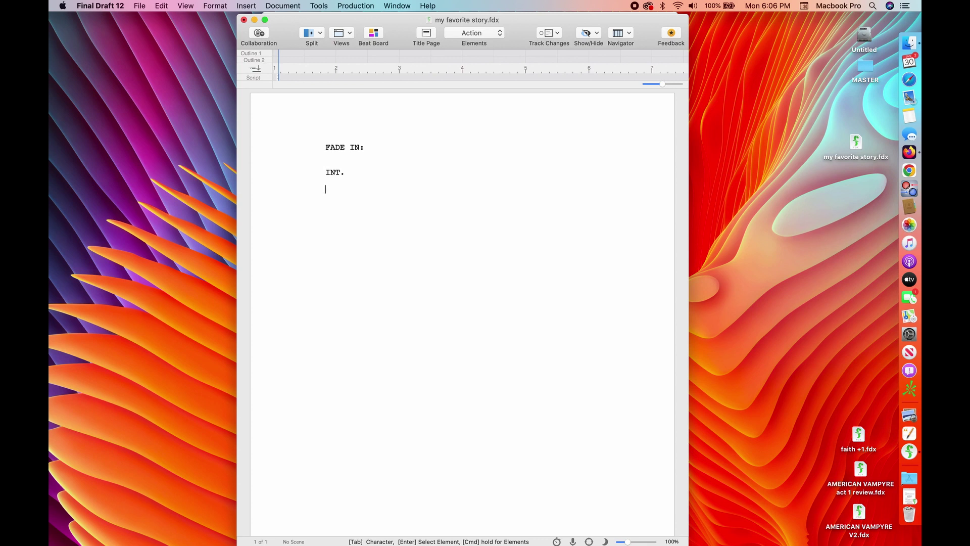
key("BackSpace")
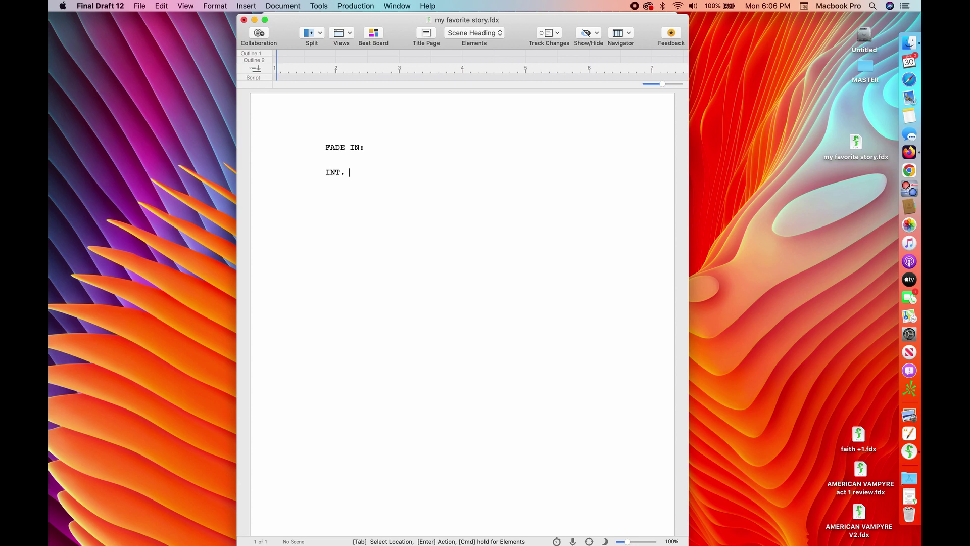
type("SLUGLINE")
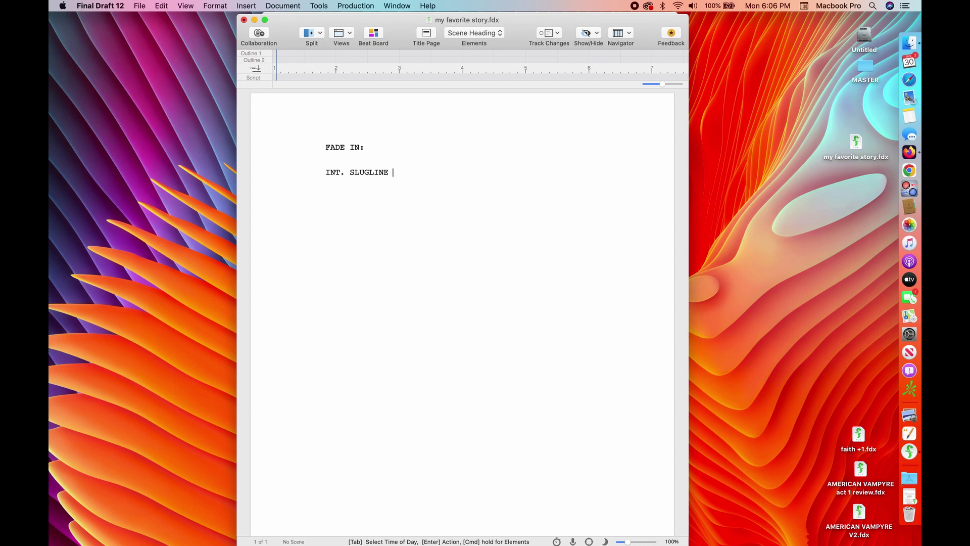
type("(LOCATION)")
left_click(438, 173)
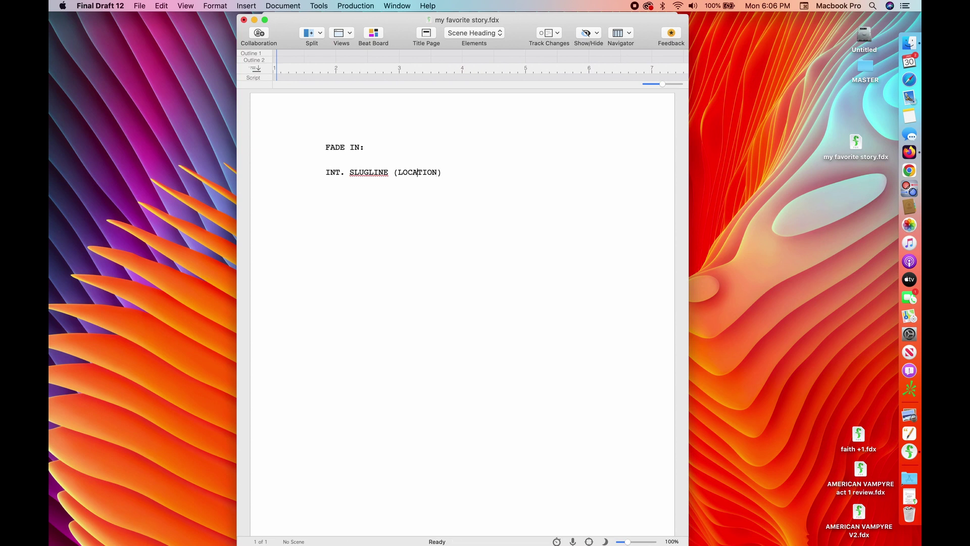
key("BackSpace")
key("BackSpace")
key("BackSpace")
key("BackSpace")
key("BackSpace")
key("BackSpace")
key("BackSpace")
key("BackSpace")
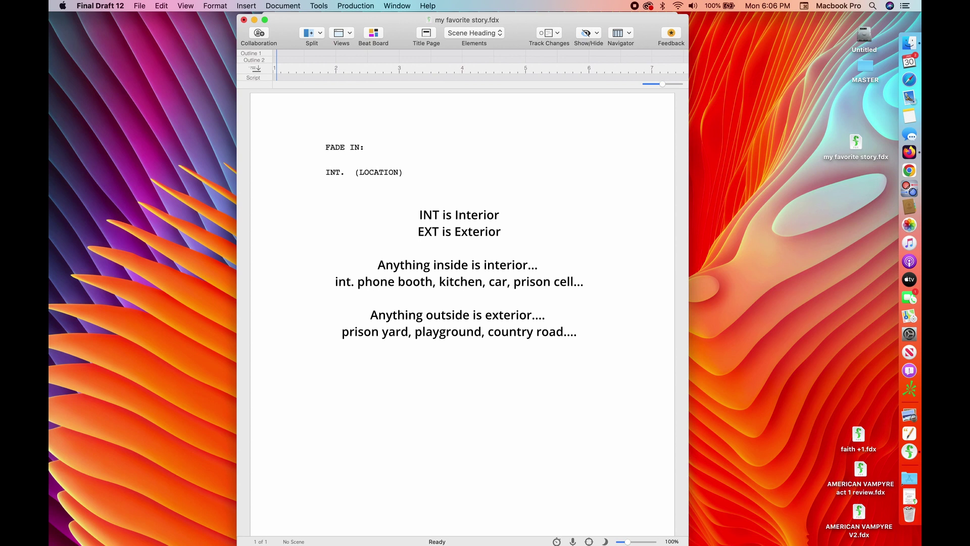
type("BATHROOM")
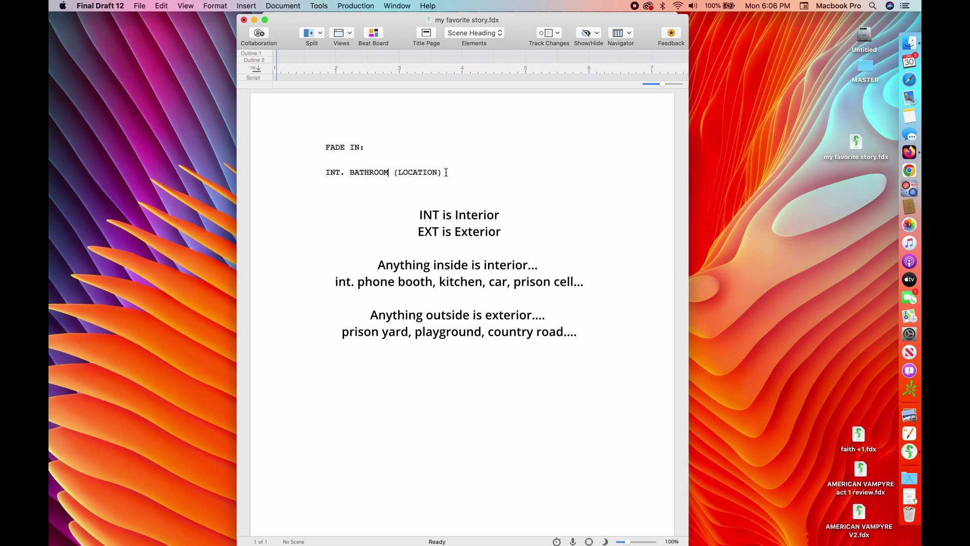
Remove the (LOCATION) placeholder and add '- N' so the time reads NIGHT.
left_click_drag(443, 173, 393, 173)
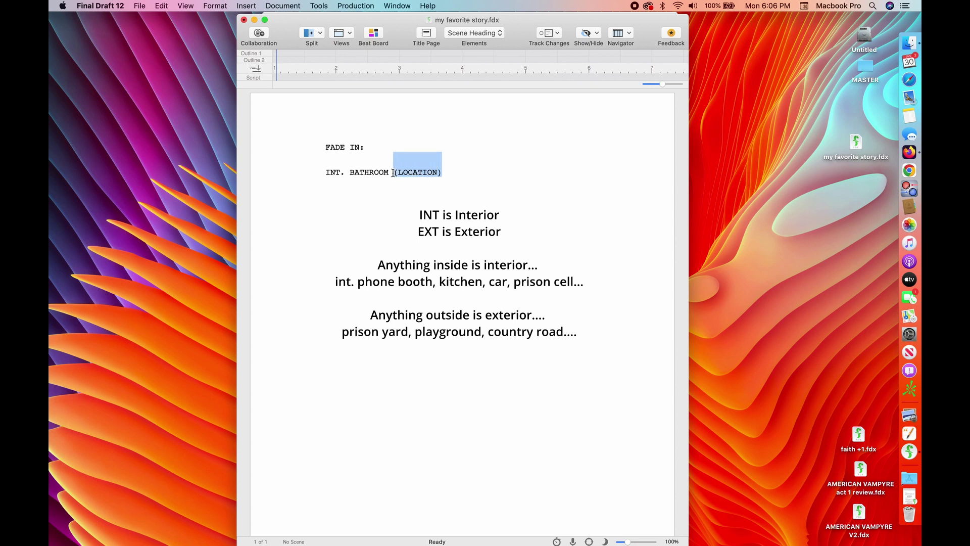
key("BackSpace")
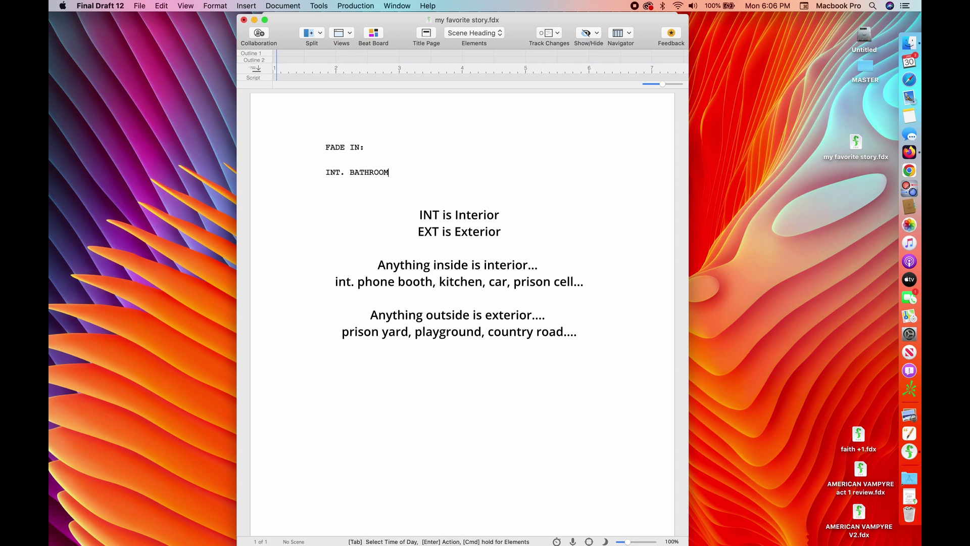
type("- D")
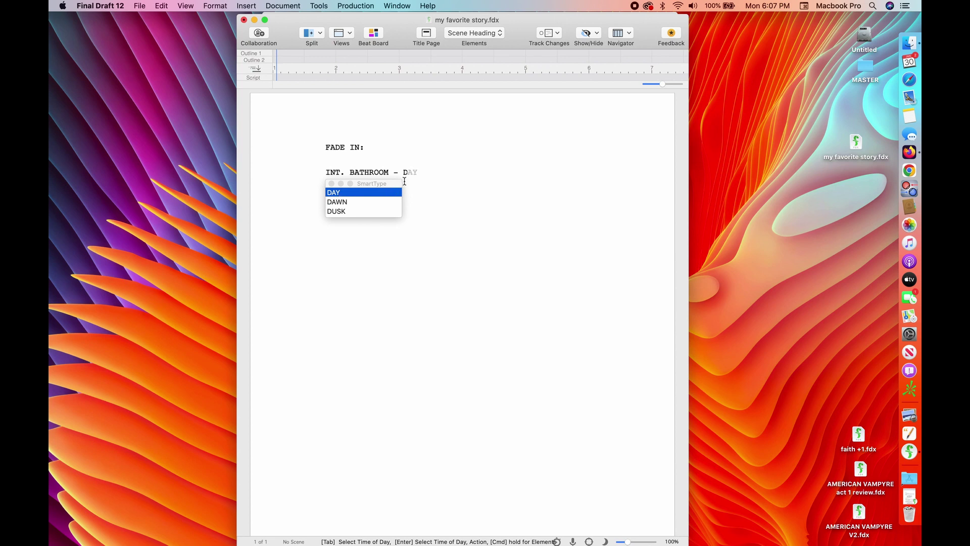
key("BackSpace")
key("BackSpace")
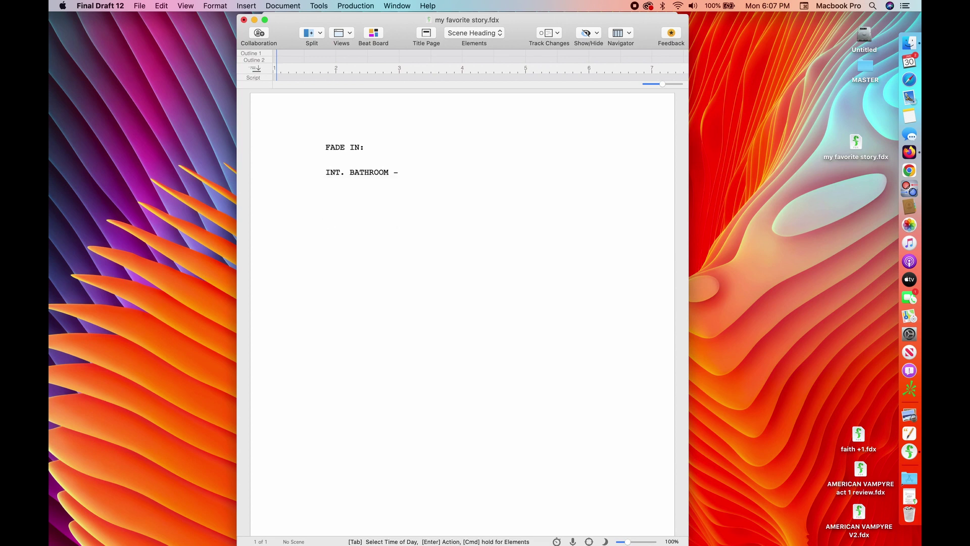
type("N")
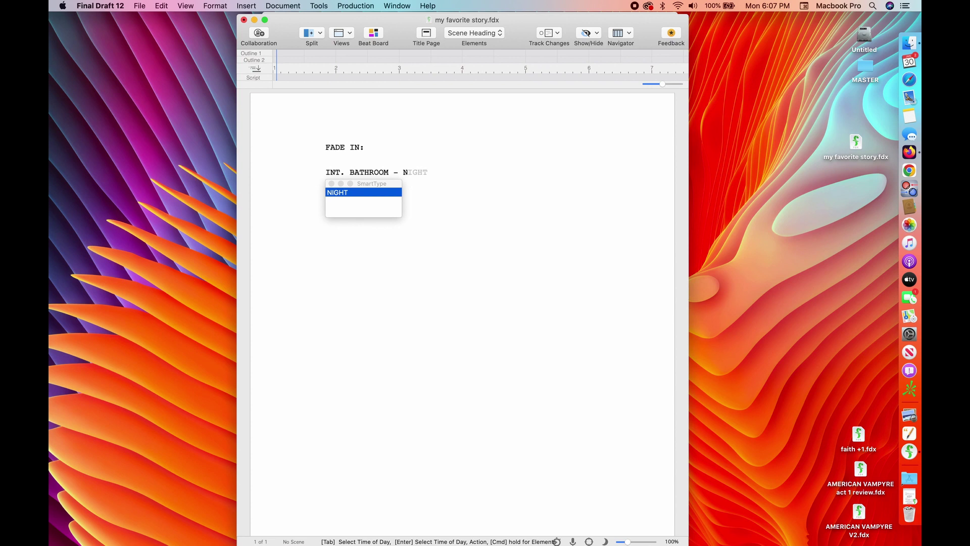
key("Return")
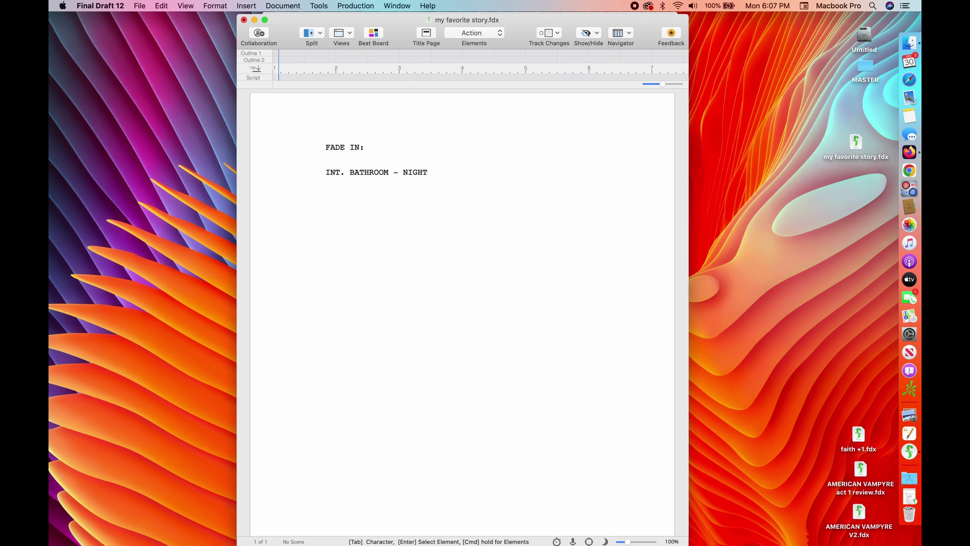
type("Ac")
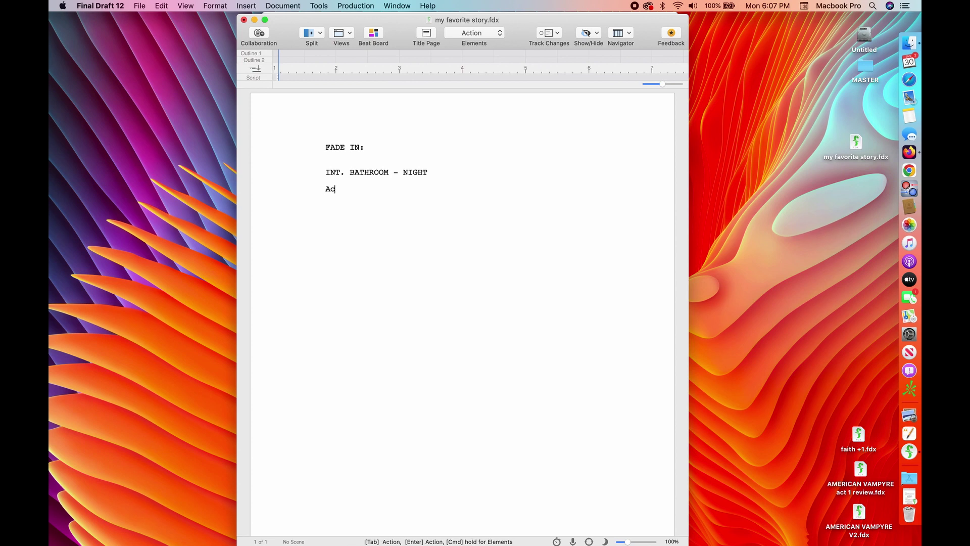
type("tion information")
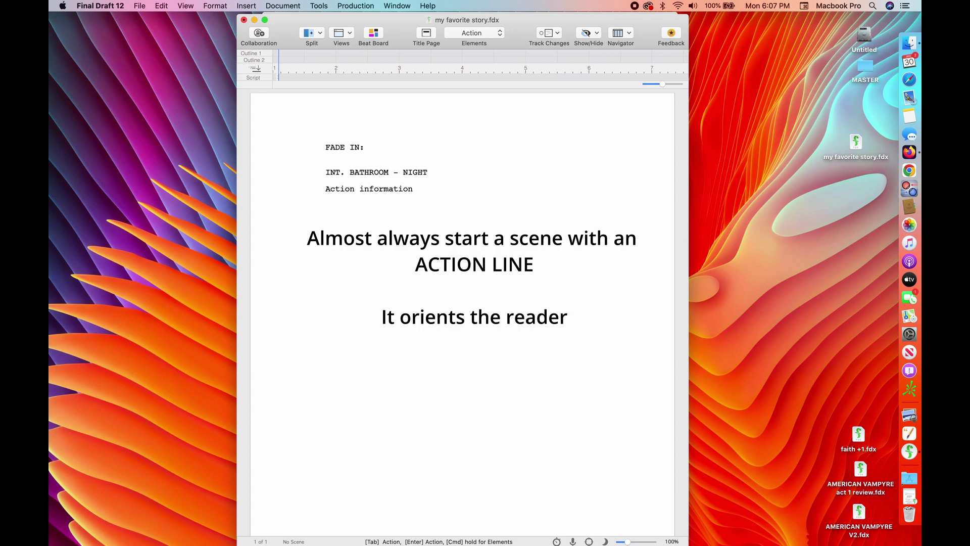
key("BackSpace")
key("BackSpace")
key("BackSpace")
key("BackSpace")
key("BackSpace")
key("BackSpace")
key("BackSpace")
key("BackSpace")
key("BackSpace")
key("BackSpace")
key("BackSpace")
key("BackSpace")
key("BackSpace")
key("BackSpace")
key("BackSpace")
key("BackSpace")
key("BackSpace")
key("BackSpace")
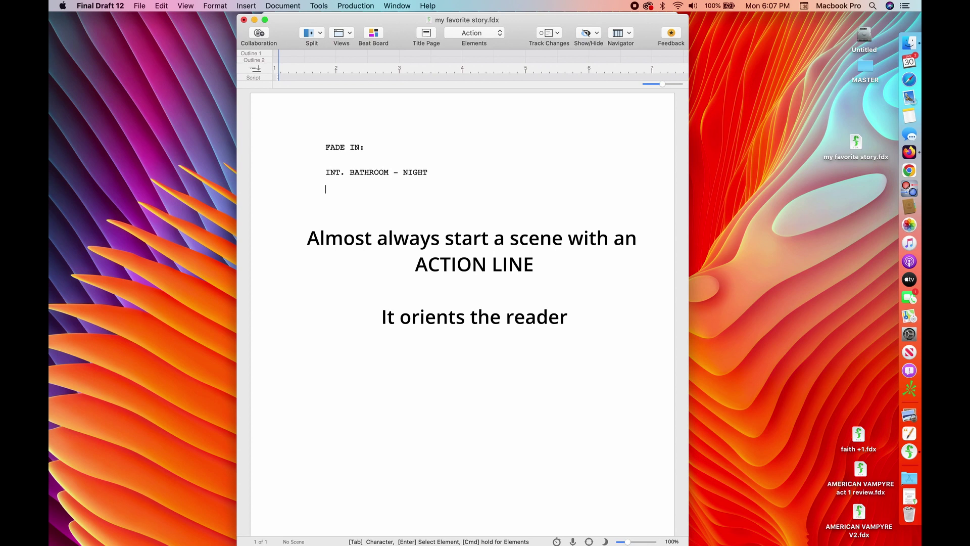
type("Start with the first visu")
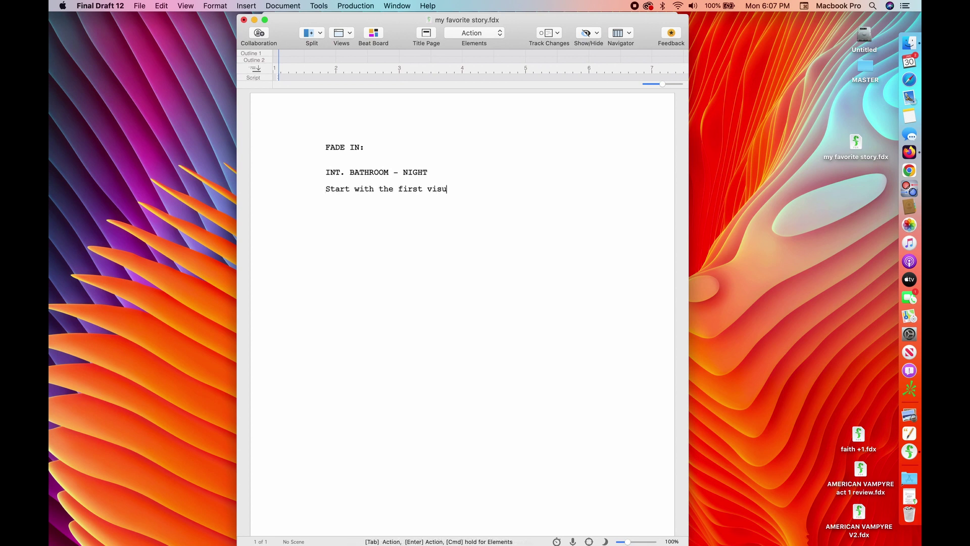
type("al the audience shoujld")
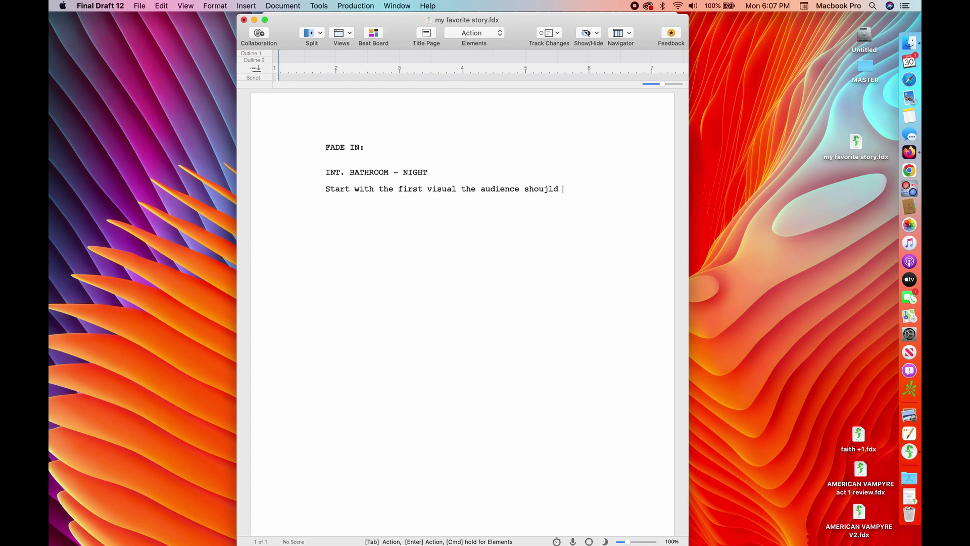
key("BackSpace")
key("BackSpace")
key("BackSpace")
key("BackSpace")
type("ld see. Don't try to describe the entire ")
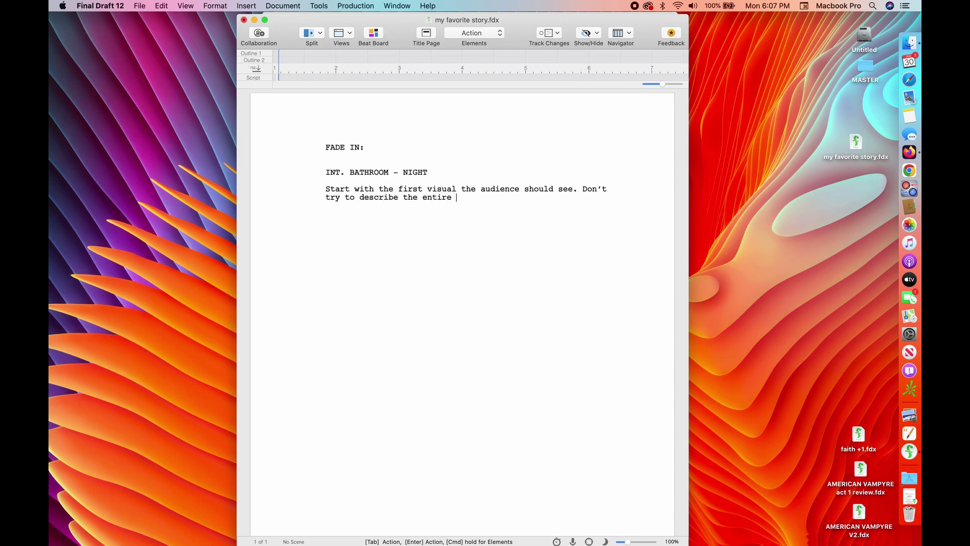
type("room")
key("BackSpace")
key("BackSpace")
key("BackSpace")
key("BackSpace")
key("BackSpace")
key("BackSpace")
key("BackSpace")
key("BackSpace")
key("BackSpace")
key("BackSpace")
key("BackSpace")
key("BackSpace")
key("BackSpace")
key("BackSpace")
key("BackSpace")
key("BackSpace")
key("BackSpace")
key("BackSpace")
key("BackSpace")
key("BackSpace")
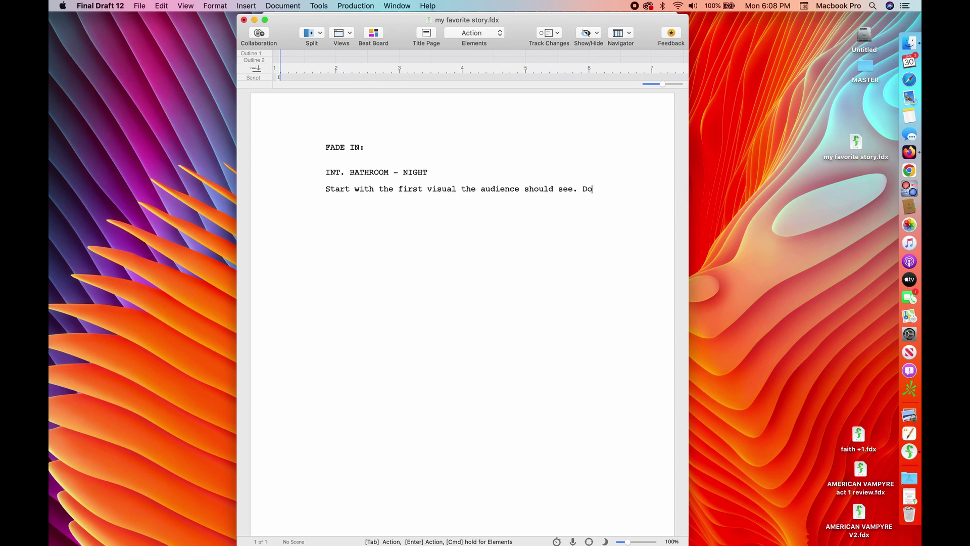
key("BackSpace")
key("BackSpace")
key("BackSpace")
key("BackSpace")
key("BackSpace")
key("BackSpace")
key("BackSpace")
key("BackSpace")
key("BackSpace")
key("BackSpace")
key("BackSpace")
key("BackSpace")
key("BackSpace")
key("BackSpace")
key("BackSpace")
key("BackSpace")
key("BackSpace")
key("BackSpace")
key("BackSpace")
key("BackSpace")
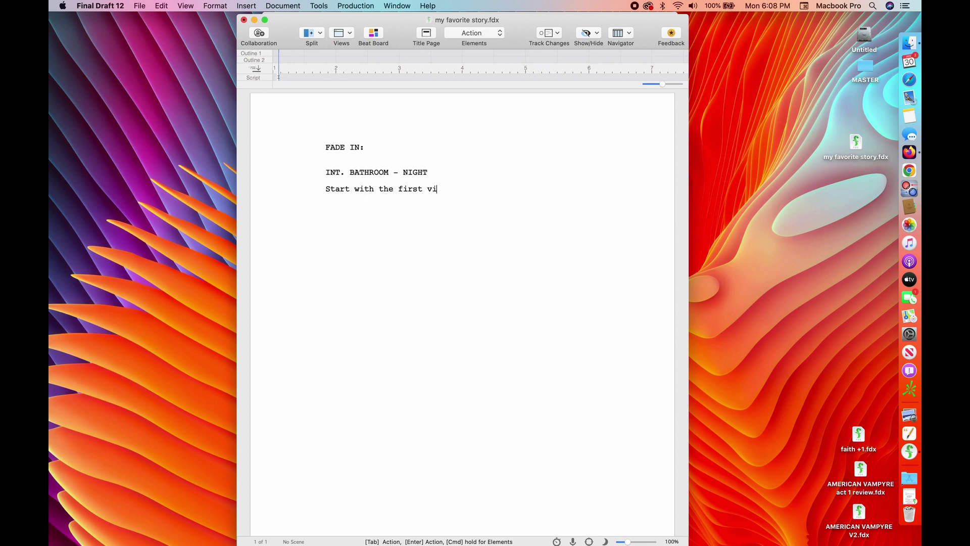
key("BackSpace")
key("BackSpace")
key("BackSpace")
key("BackSpace")
key("BackSpace")
key("BackSpace")
key("BackSpace")
key("BackSpace")
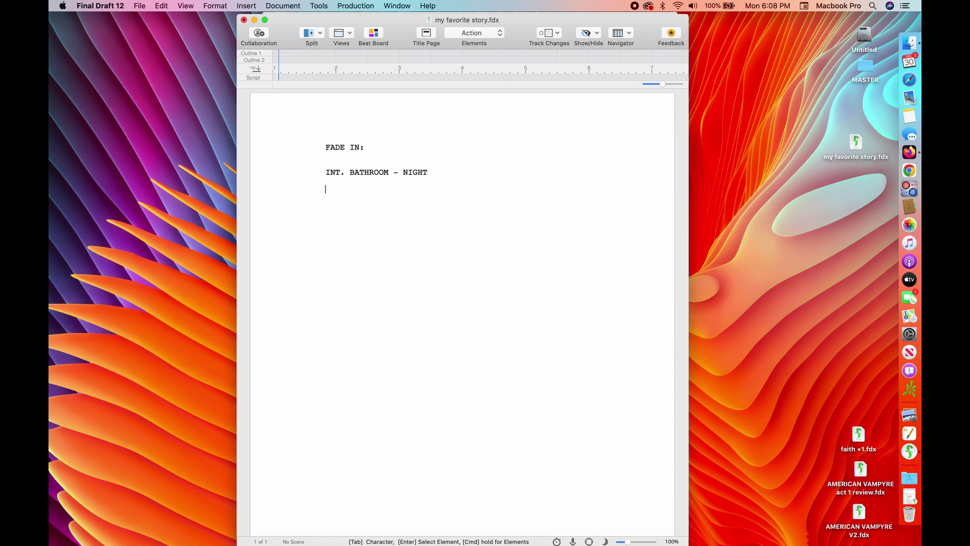
Type the action 'Dirty tiles. Ancient grime. Not fit for human use.' and start a fresh action line.
type("Dirt")
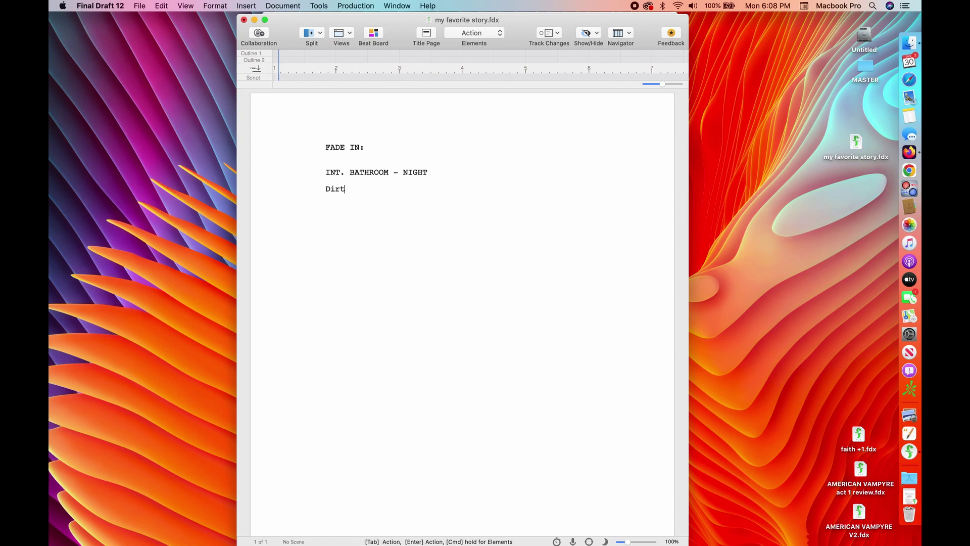
type("y tiles. Grime")
key("BackSpace")
key("BackSpace")
key("BackSpace")
key("BackSpace")
key("BackSpace")
type("Ancient grime. Not fit for")
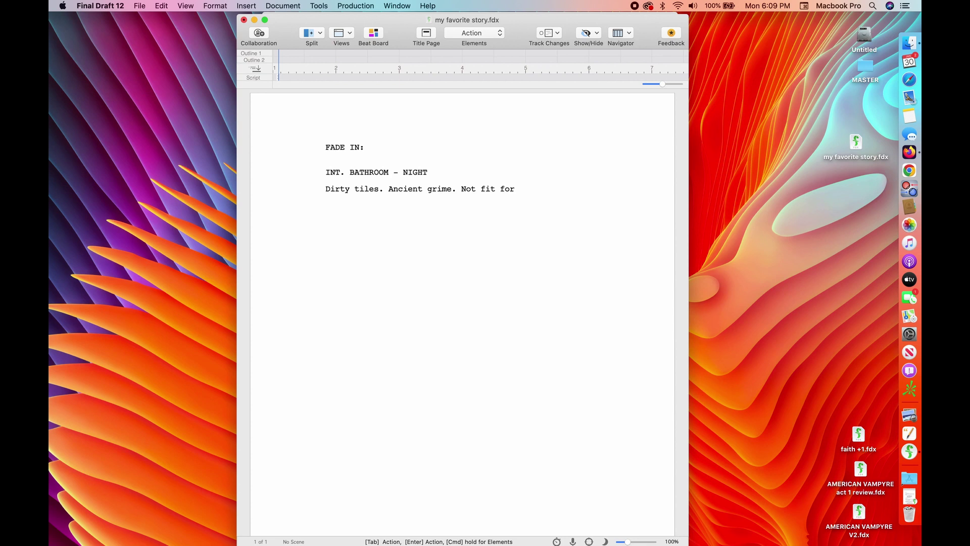
type(" human use.")
key("Return")
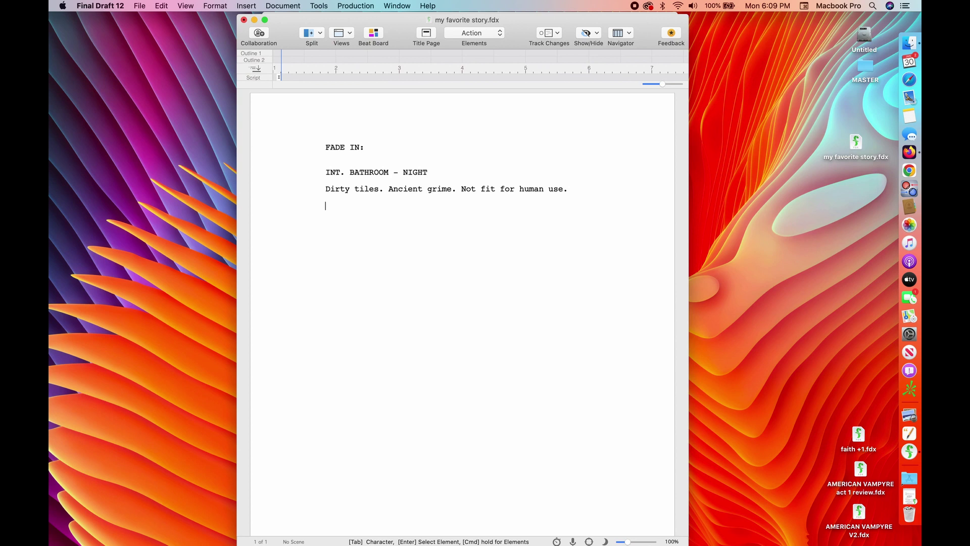
type("ALL CAPS")
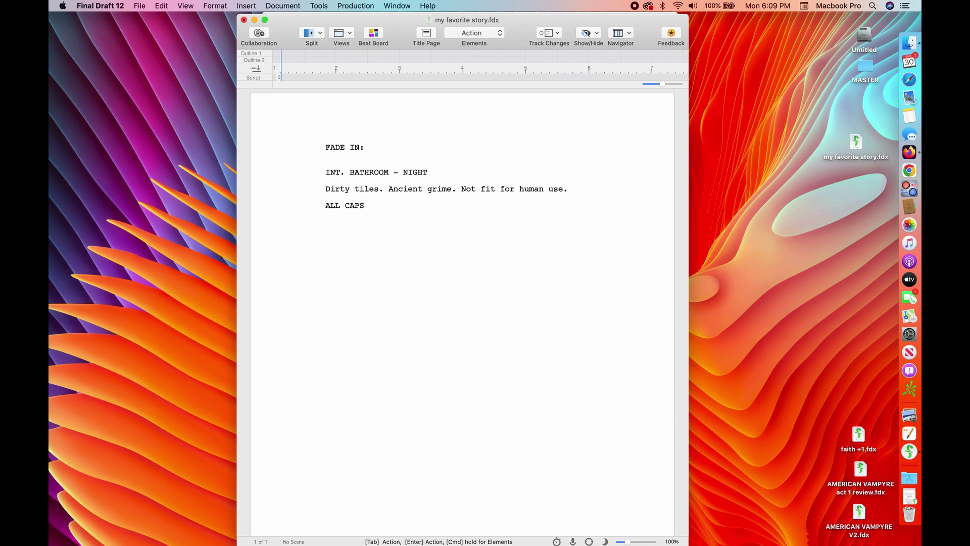
key("BackSpace")
key("BackSpace")
key("BackSpace")
key("BackSpace")
key("BackSpace")
key("BackSpace")
key("BackSpace")
key("BackSpace")
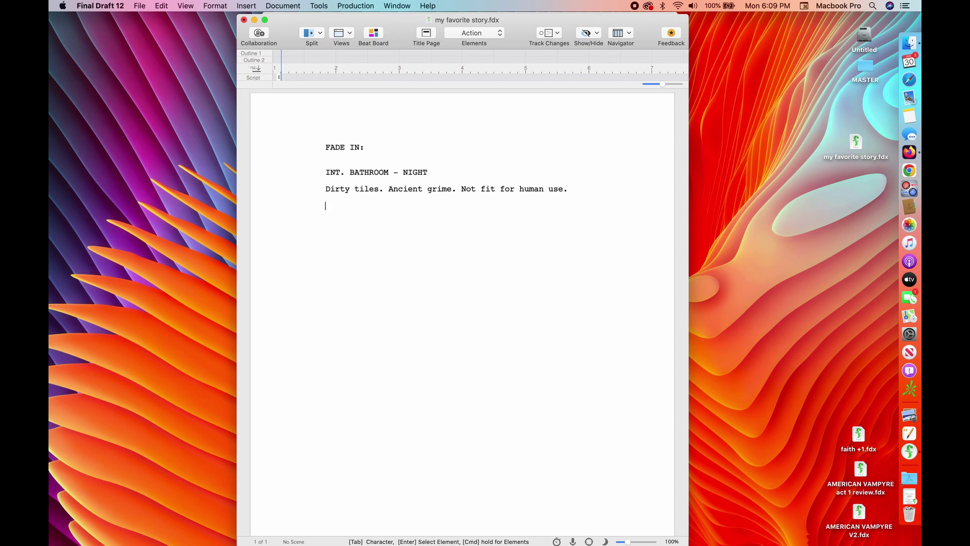
Type 'SALLY (19' on the new action line, trying and removing extra descriptors.
type("SA")
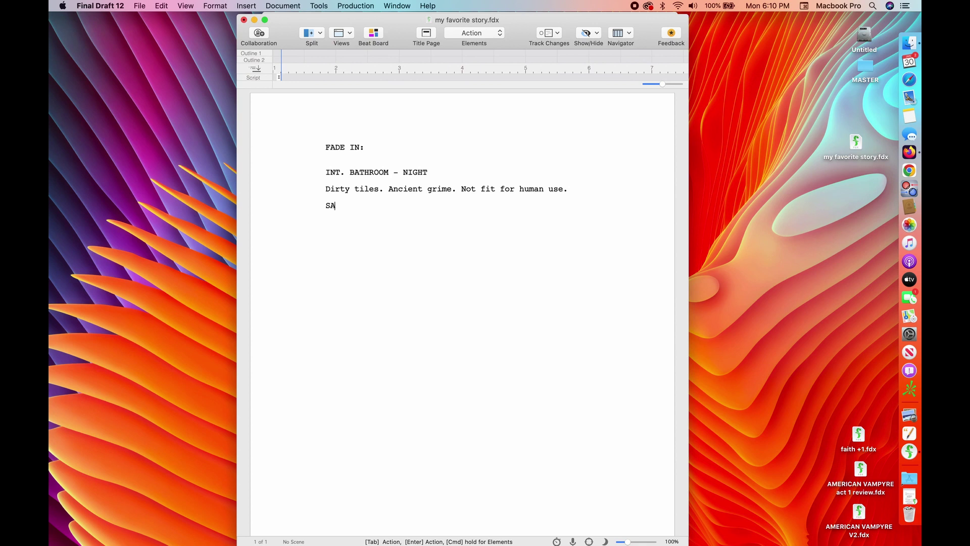
type("LLY")
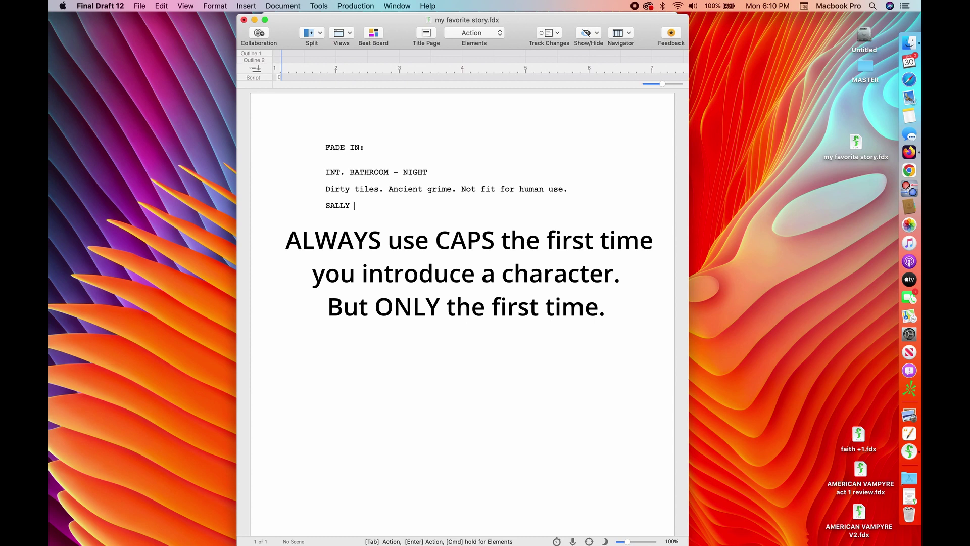
type(" (19")
type(", herione chic)")
key("BackSpace")
key("BackSpace")
key("BackSpace")
key("BackSpace")
key("BackSpace")
key("BackSpace")
key("BackSpace")
key("BackSpace")
key("BackSpace")
key("BackSpace")
key("BackSpace")
key("BackSpace")
key("BackSpace")
key("BackSpace")
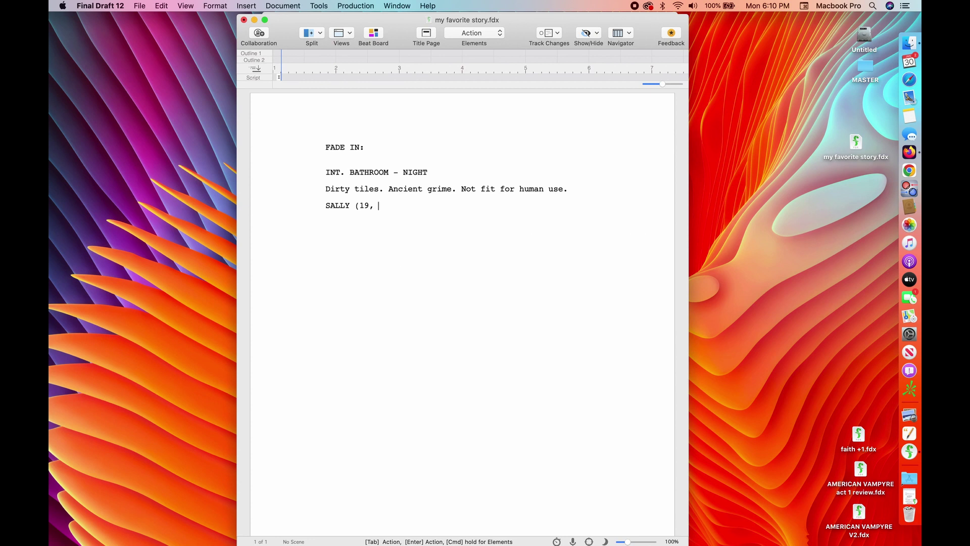
type("rail")
key("BackSpace")
key("BackSpace")
key("BackSpace")
key("BackSpace")
Continue the action: Sally crawls in, grasps for the wall, dirty hair hanging in her eyes.
type(") crawls into the room. Her hands o")
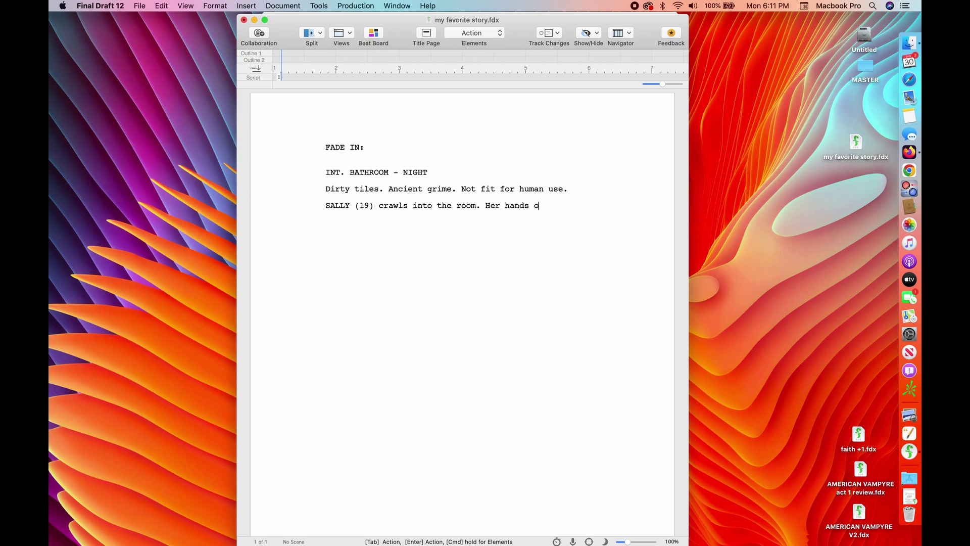
type("utstretched, grasps the")
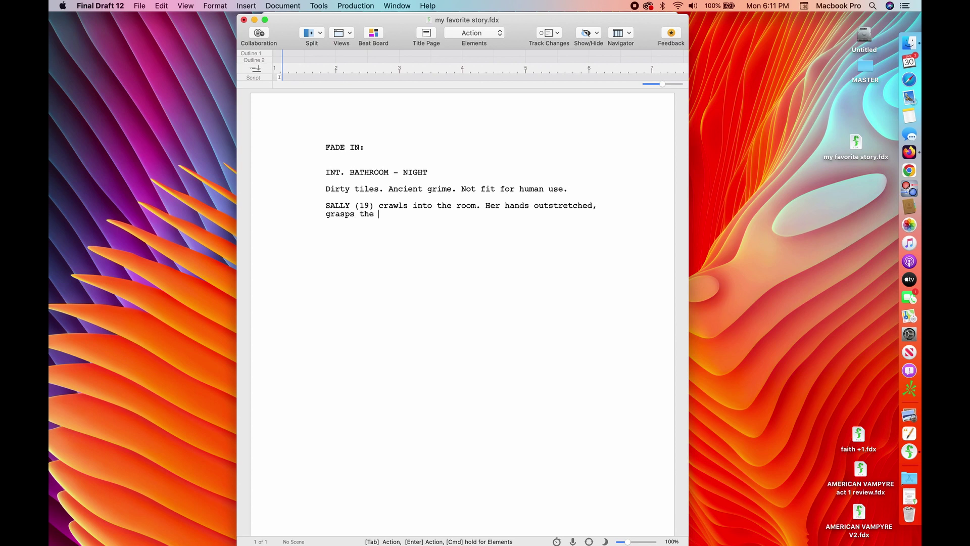
key("BackSpace")
key("BackSpace")
key("BackSpace")
key("BackSpace")
type("for the wall. Her dirty")
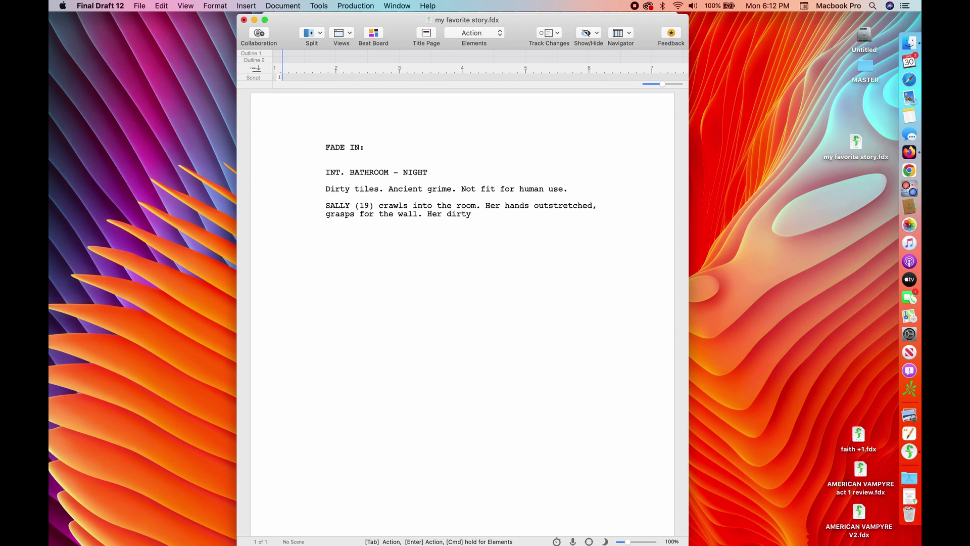
type(" hair hangs into")
key("BackSpace")
key("BackSpace")
key("BackSpace")
type("n her eyw")
key("BackSpace")
key("BackSpace")
type("yes.")
key("Return")
Add the paragraph 'Finally, she uses the wall to pull herself up…' ending 'No water.'.
type("Finally")
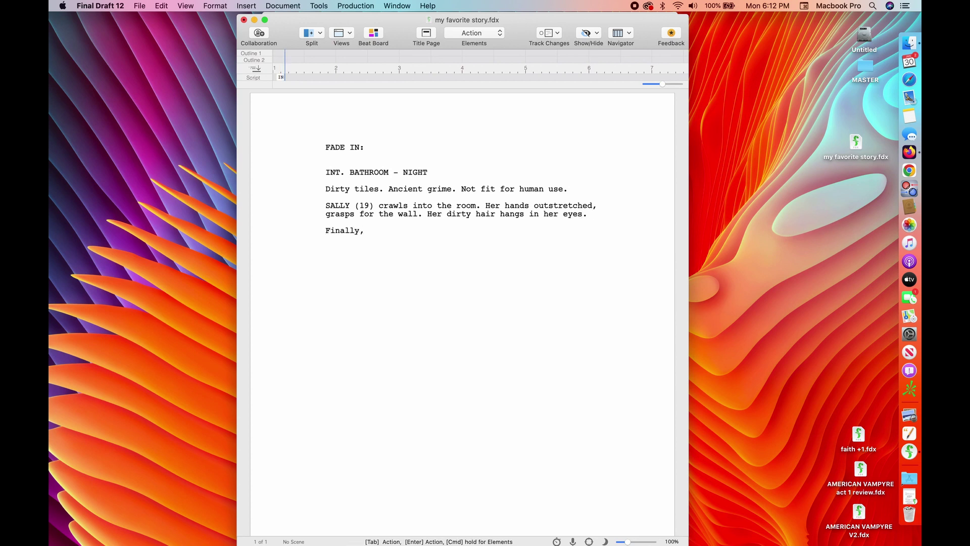
type(", she pu;;")
key("BackSpace")
key("BackSpace")
type("lls her")
key("BackSpace")
key("BackSpace")
key("BackSpace")
key("BackSpace")
key("BackSpace")
key("BackSpace")
key("BackSpace")
key("BackSpace")
key("BackSpace")
key("BackSpace")
type("uses the wall to pull herself u")
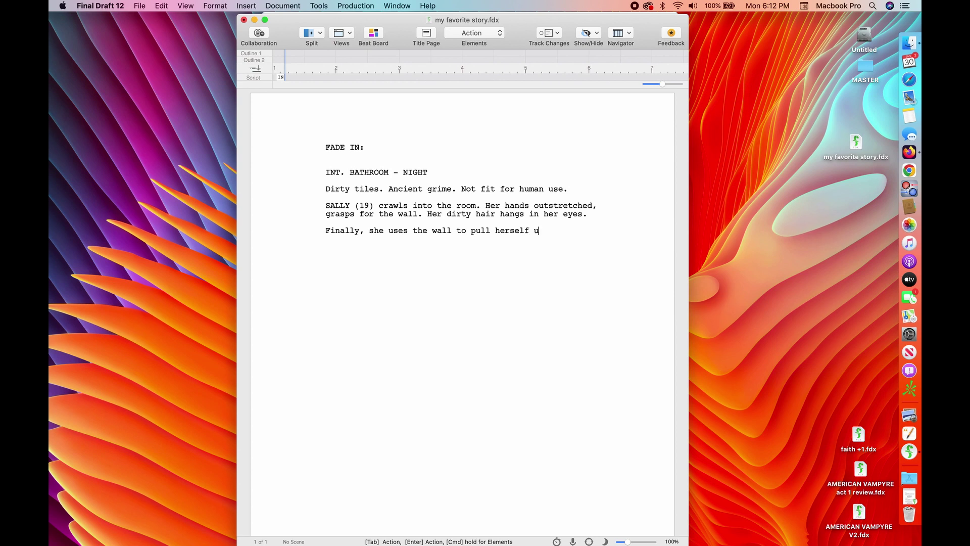
type("p")
key("BackSpace")
key("BackSpace")
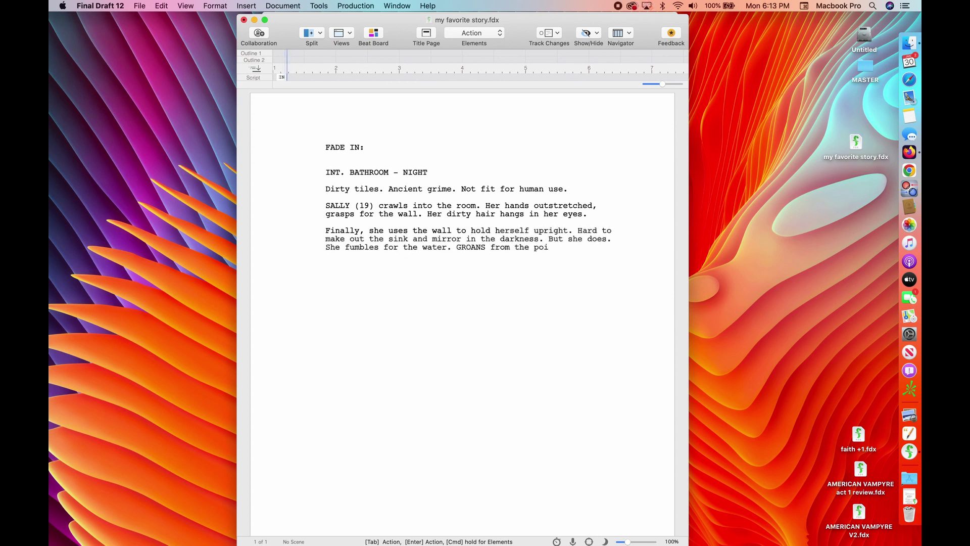
type("ipes. No water.")
key("Return")
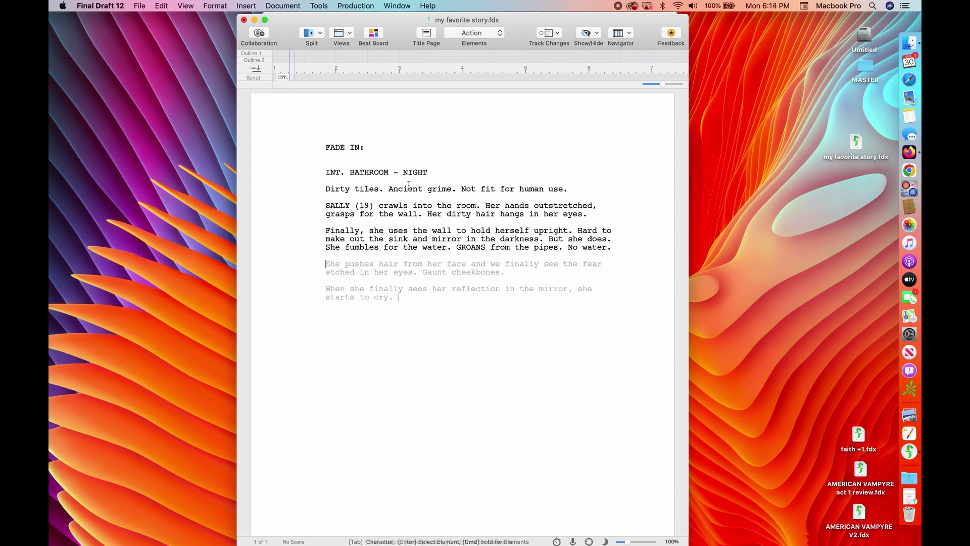
Add a SALLY character cue on a new line after 'starts to cry.'.
key("Return")
key("Tab")
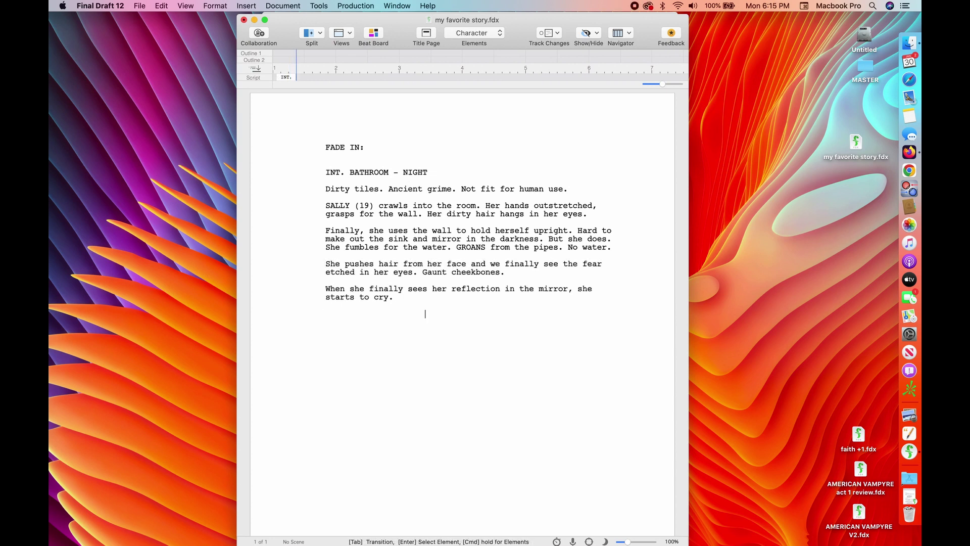
type("SALLY")
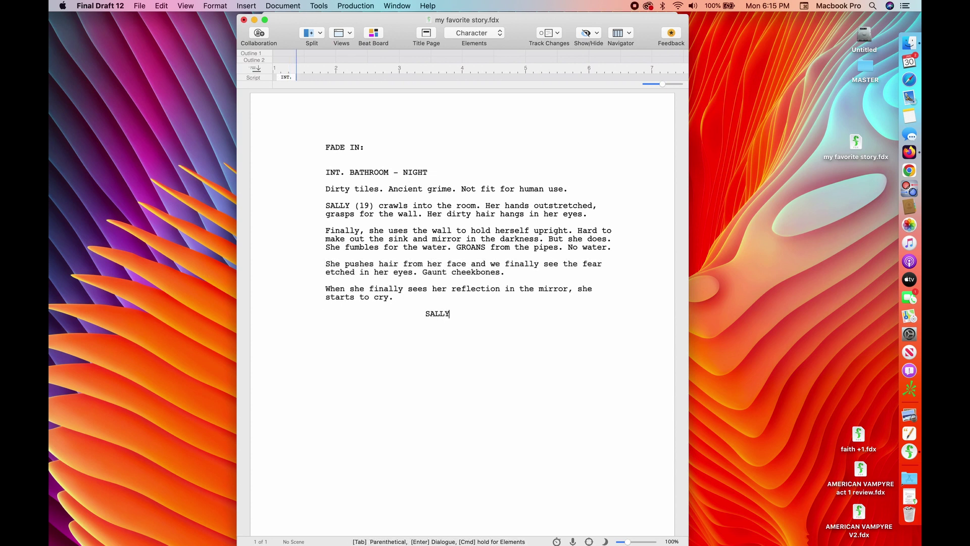
key("Return")
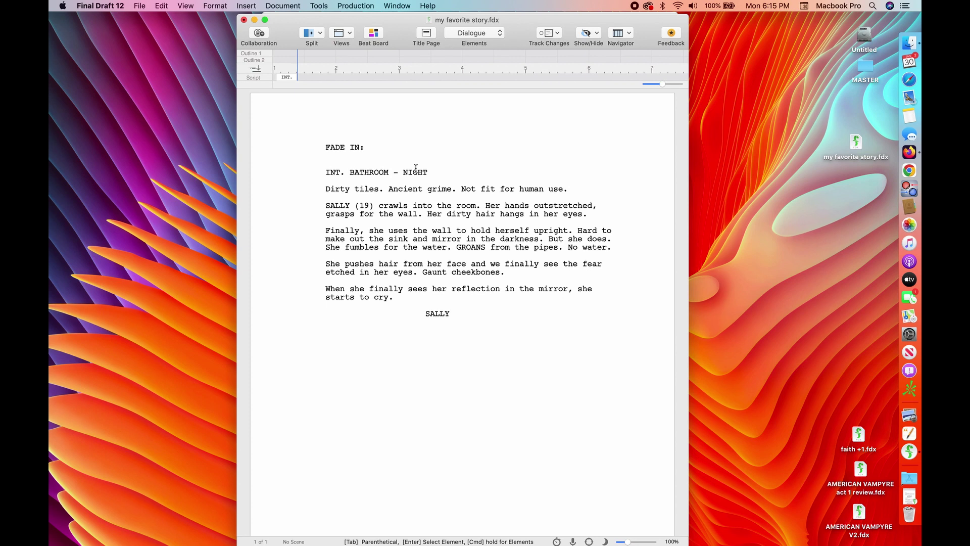
Insert an action line: before she notices, a black shape in the shadows creeps toward her.
left_click(395, 299)
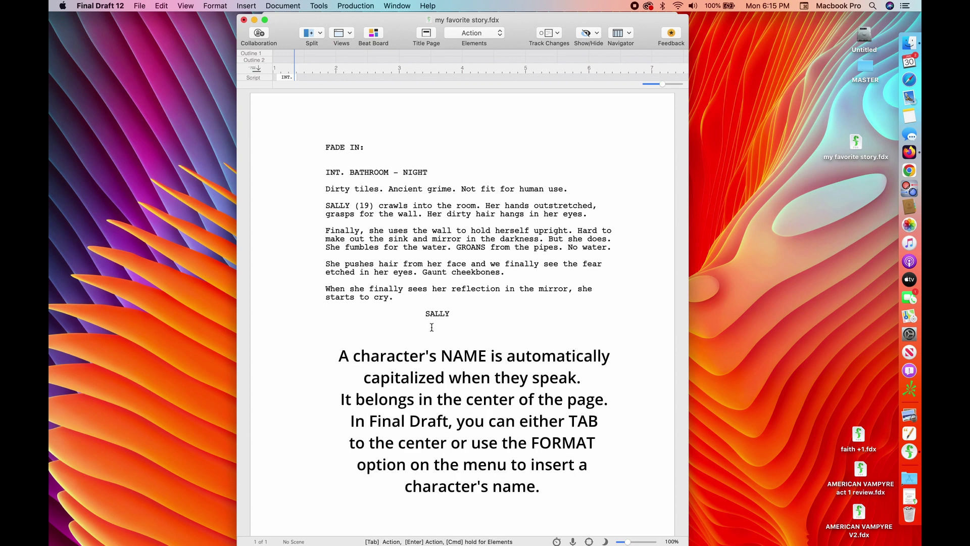
key("Return")
type("And before she see")
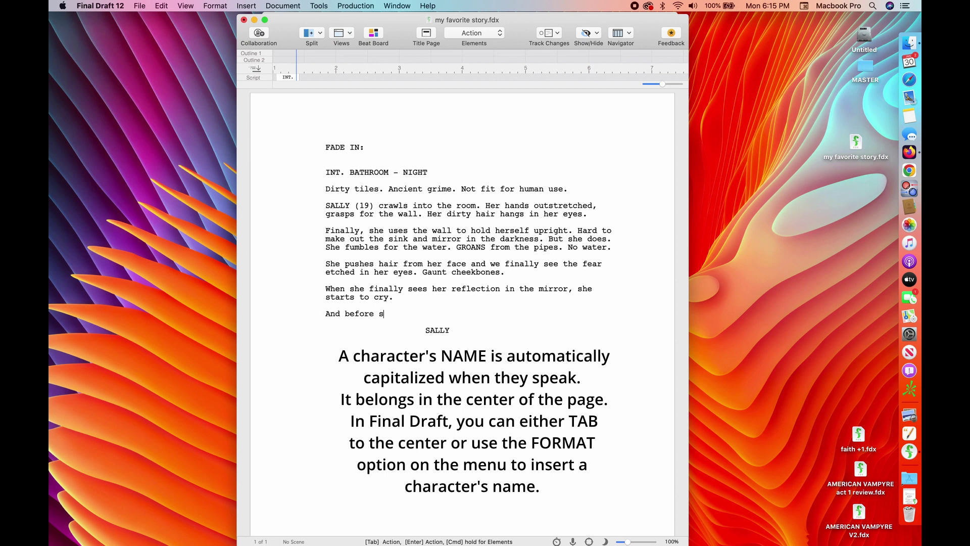
key("BackSpace")
key("BackSpace")
key("BackSpace")
type("notices, we see it - behind here")
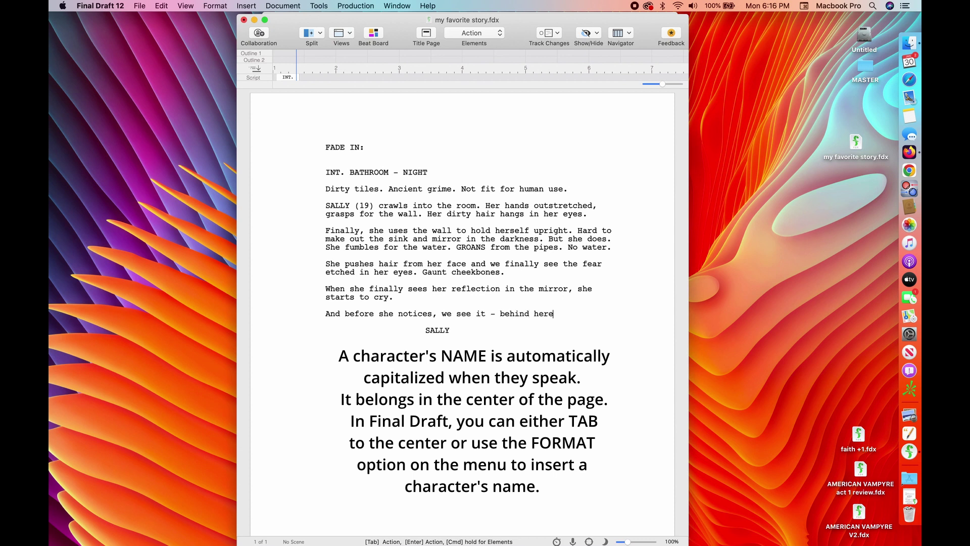
key("BackSpace")
type("in the shadows - a c")
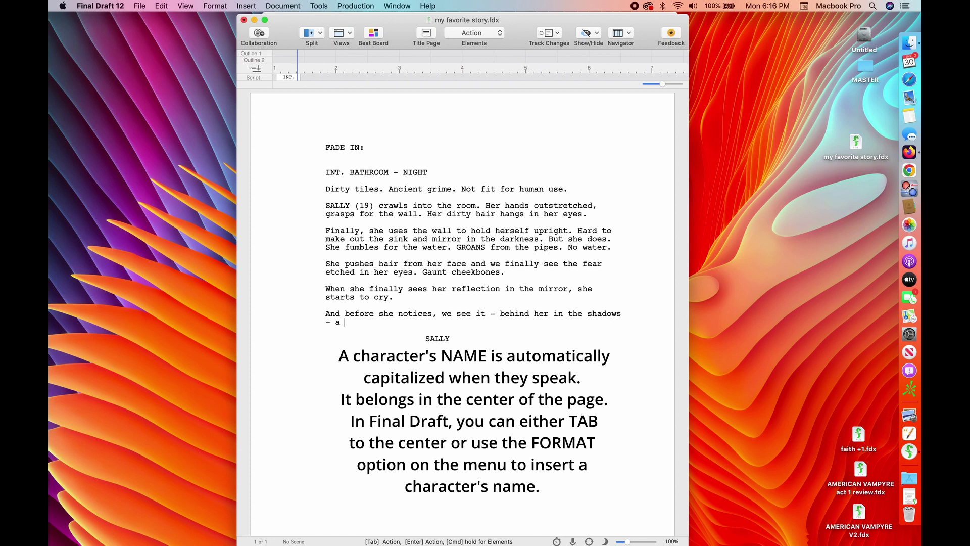
type("black shape awar")
key("BackSpace")
key("BackSpace")
key("BackSpace")
key("BackSpace")
type("- slowly creeps toward her.")
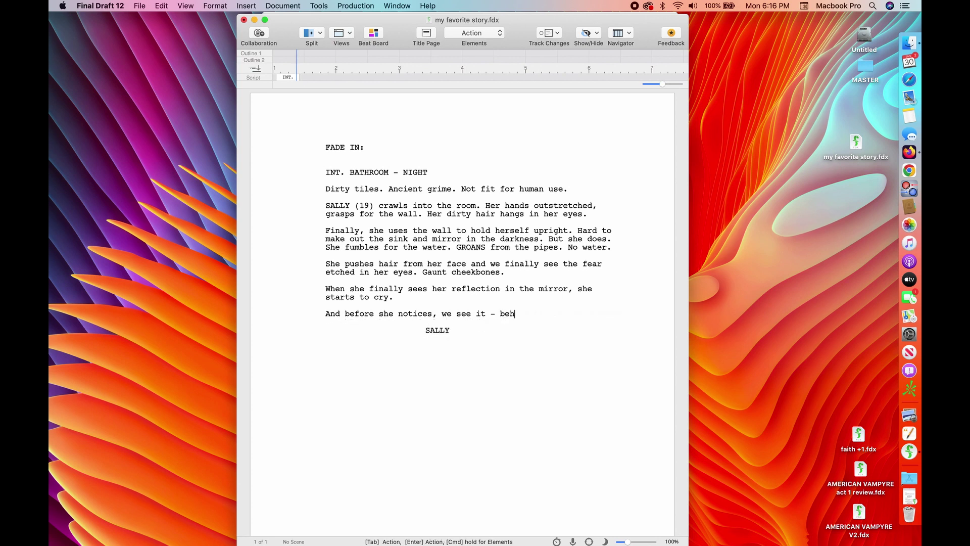
Retype the shadow line and change 'creeps toward' to 'slithers towards'.
type("ind here")
key("BackSpace")
type("in the shadows - a")
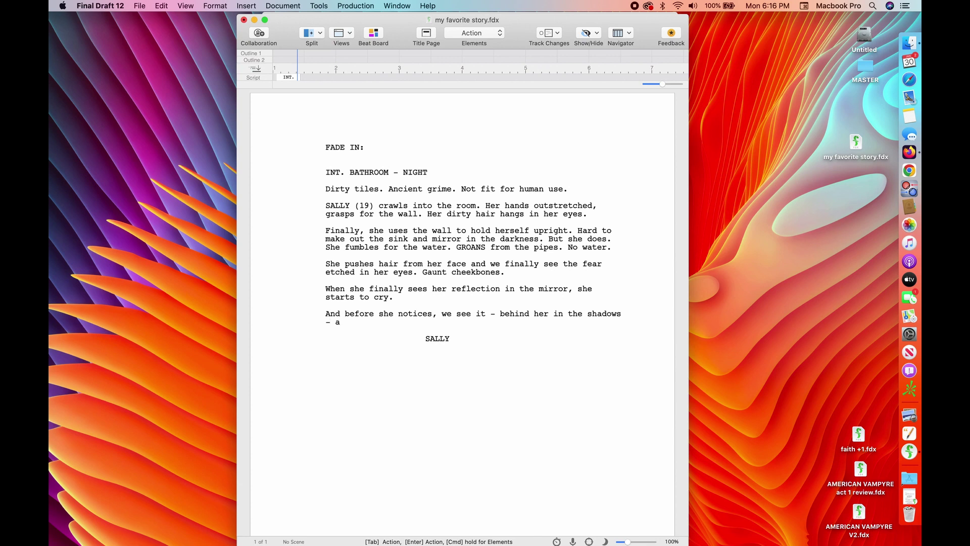
type(" cblack shape")
type("slowly")
key("BackSpace")
key("BackSpace")
key("BackSpace")
key("BackSpace")
key("BackSpace")
key("BackSpace")
type("- slowly ")
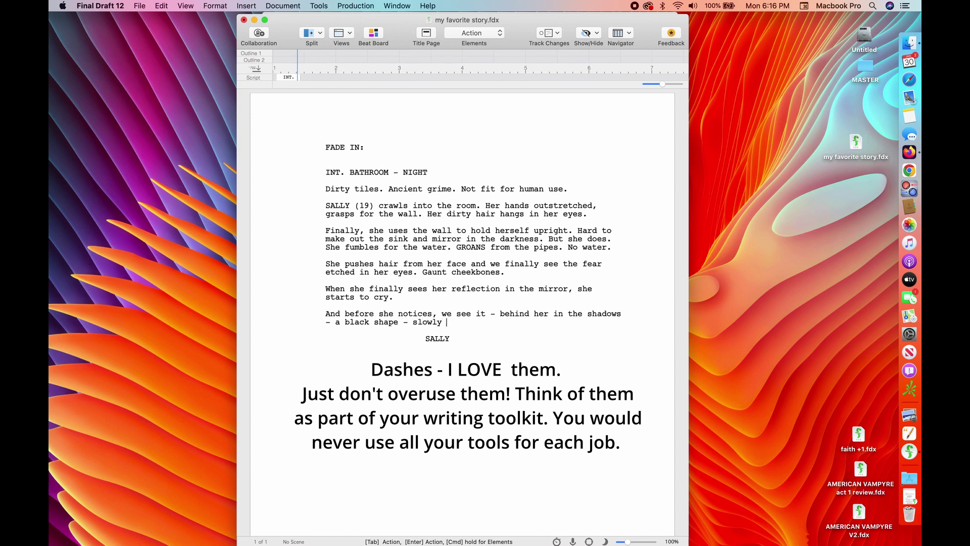
type("creeps towar")
type("d her.")
left_click(476, 323)
key("BackSpace")
key("BackSpace")
key("BackSpace")
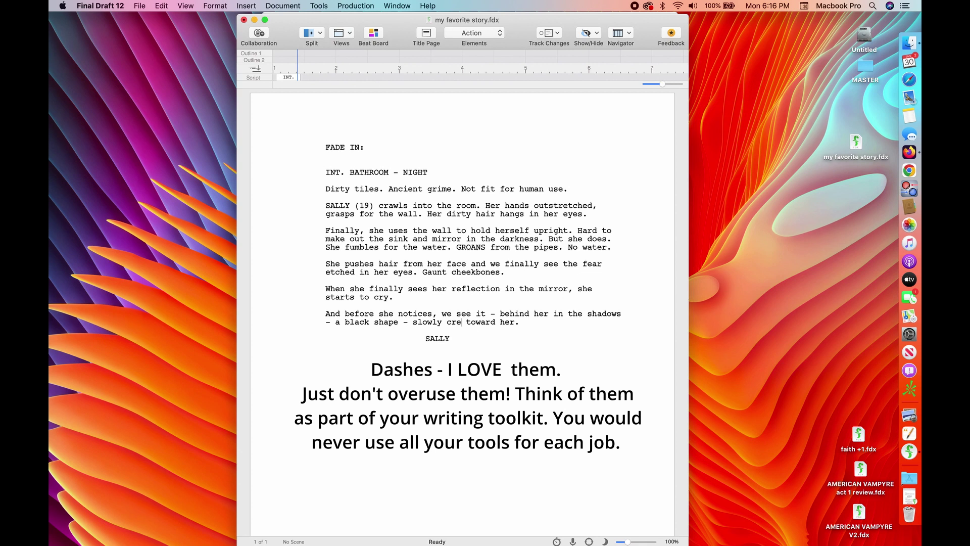
key("BackSpace")
key("BackSpace")
key("BackSpace")
type("slithers")
key("Left")
key("Left")
key("Left")
key("Left")
key("Left")
type("s")
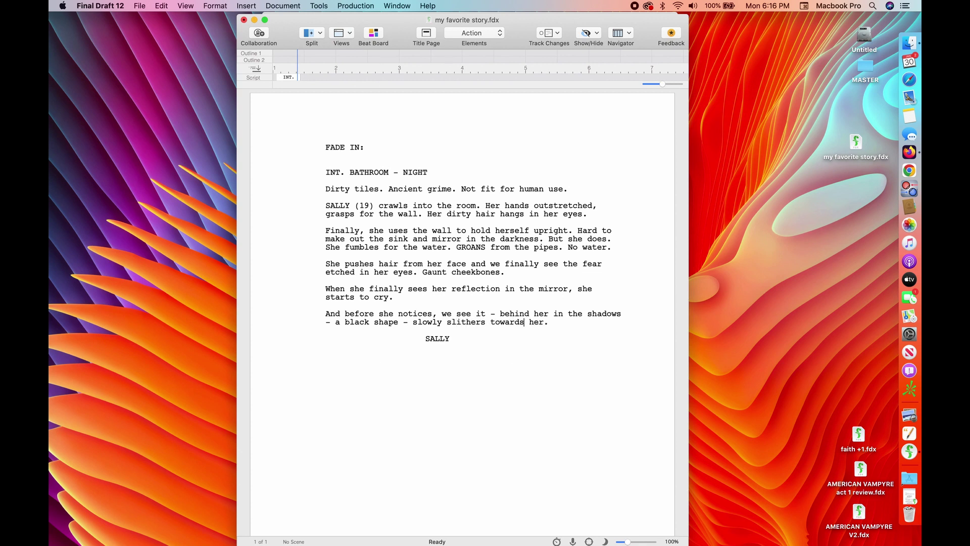
Add action lines 'Finally, she sees IT and all hell breaks loose on her face.' and 'She slams around - SCREAMS!'.
left_click(549, 324)
key("Return")
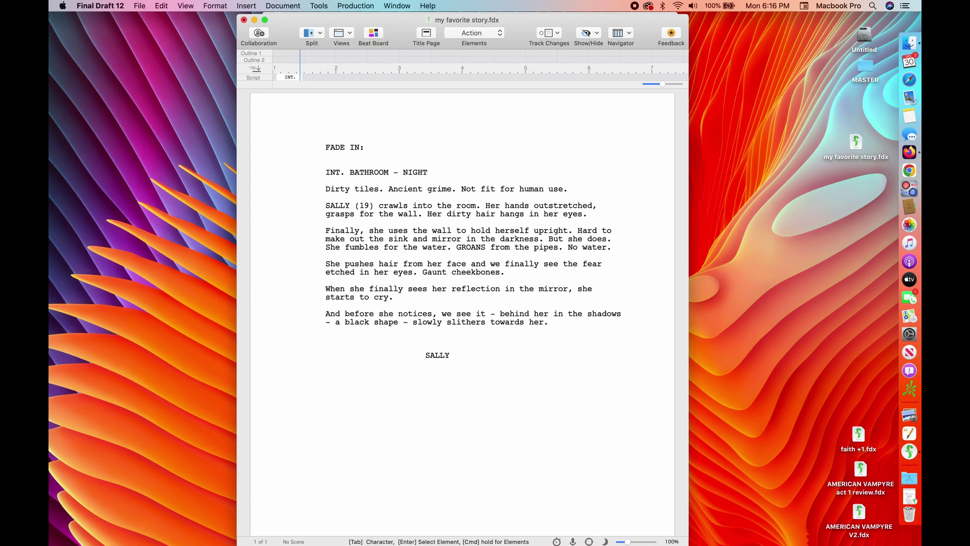
type("Finally, she sees IT and all hell breaks loose on her face.")
key("Return")
type("She slams around")
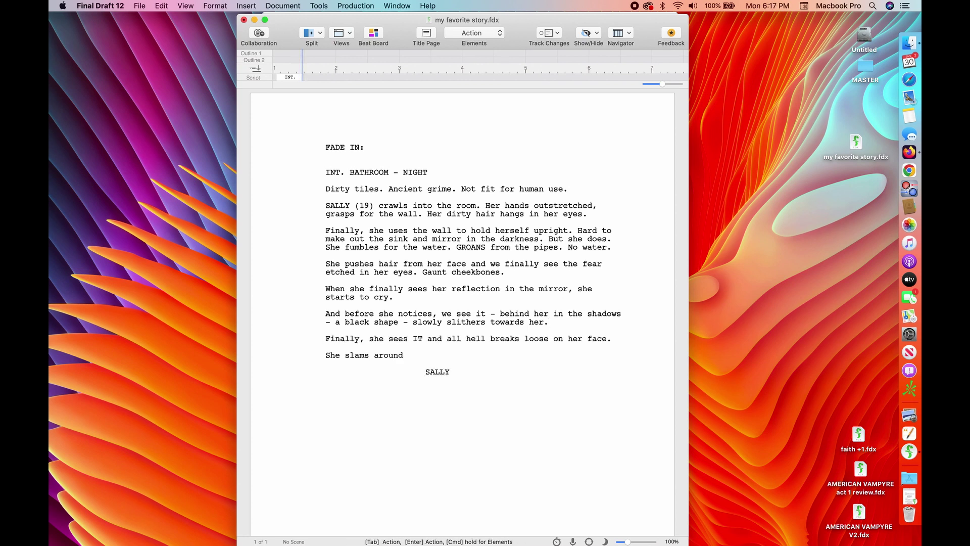
type(" - SCREAMS!")
Give Sally the dialogue line 'NOOOOOOOOO!'.
left_click(437, 387)
type("NOOOOOOOOO!")
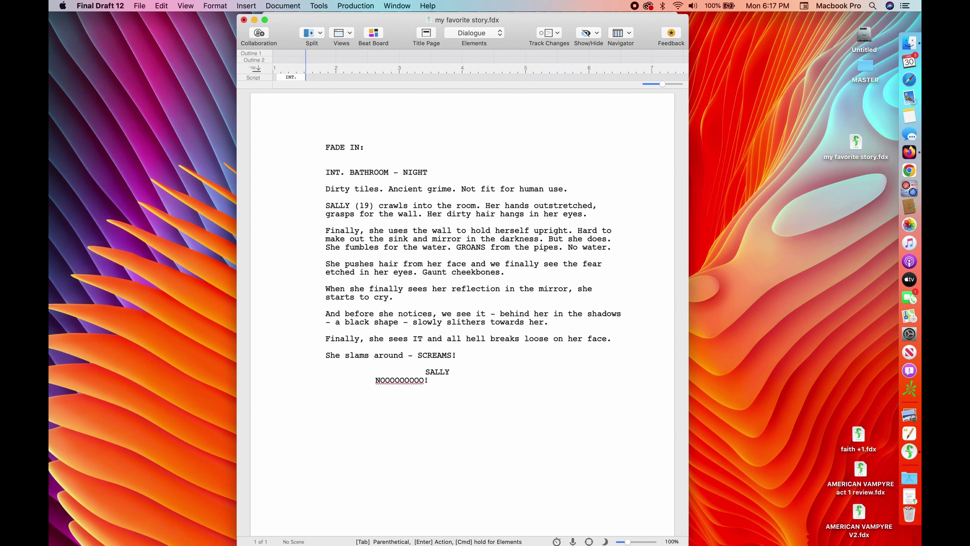
key("Return")
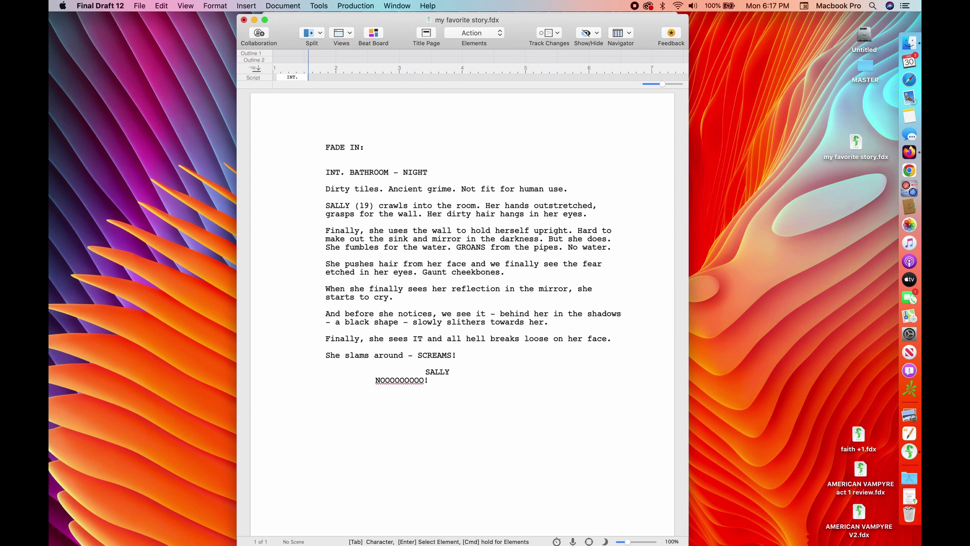
Add a CREATURE character cue replying 'Who else?'.
key("Tab")
type("CREATURE")
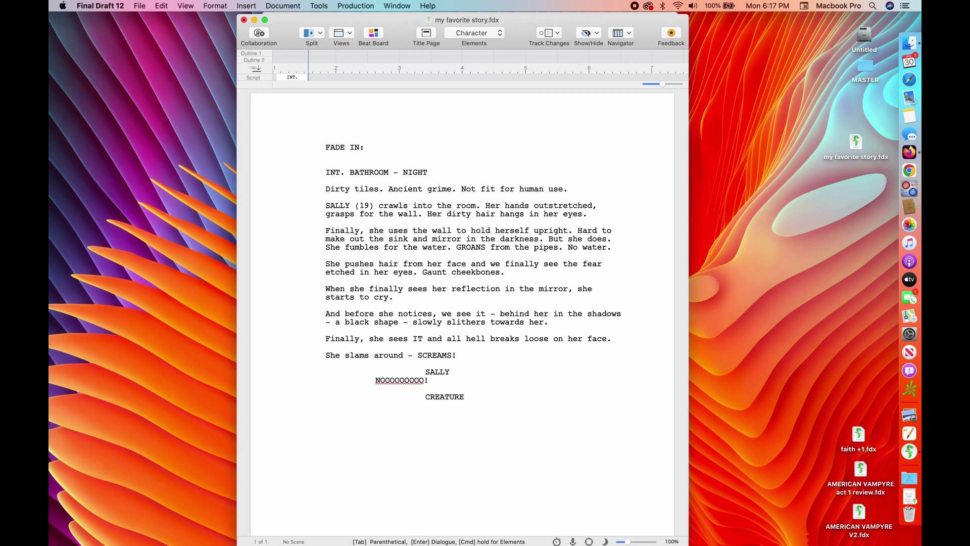
key("Return")
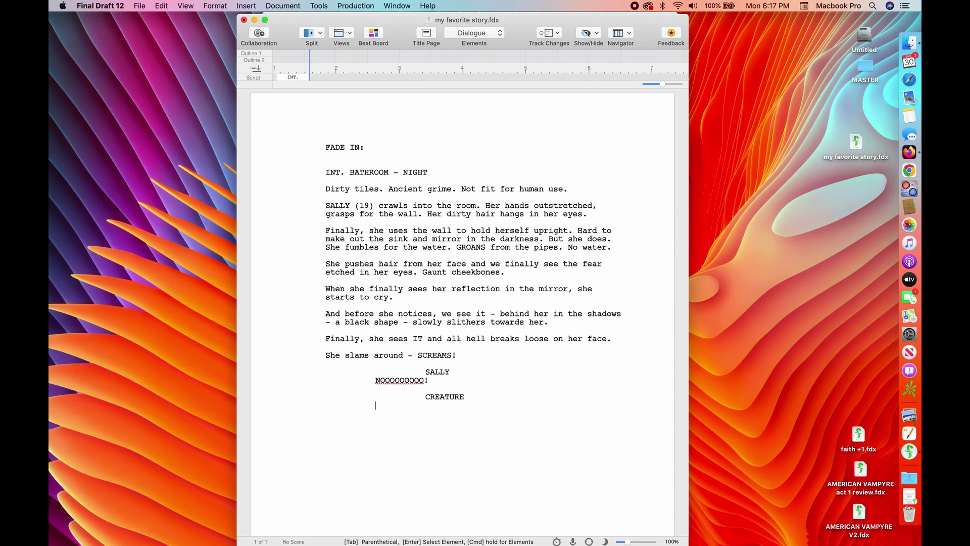
type("Who else?")
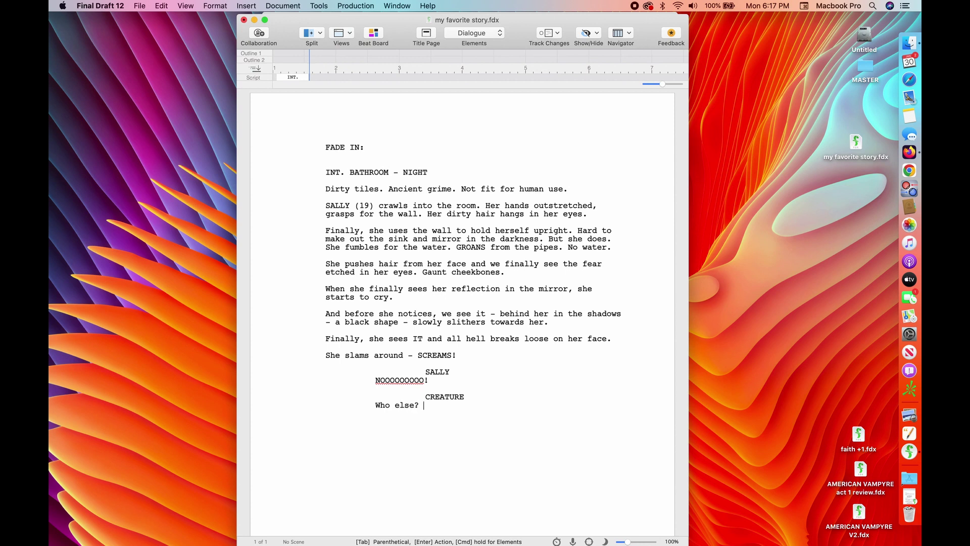
key("Return")
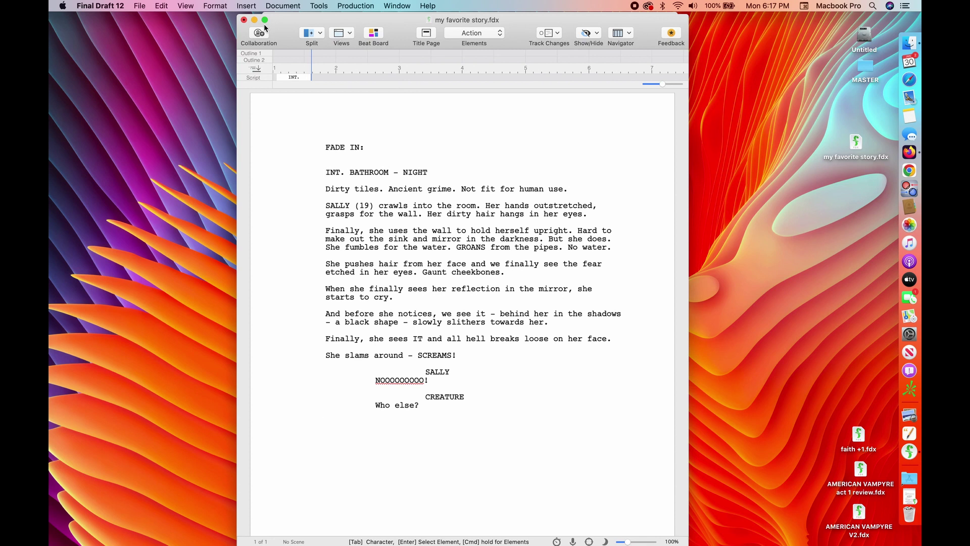
Change the empty line below 'Who else?' to a Character element so SALLY is suggested.
left_click(215, 8)
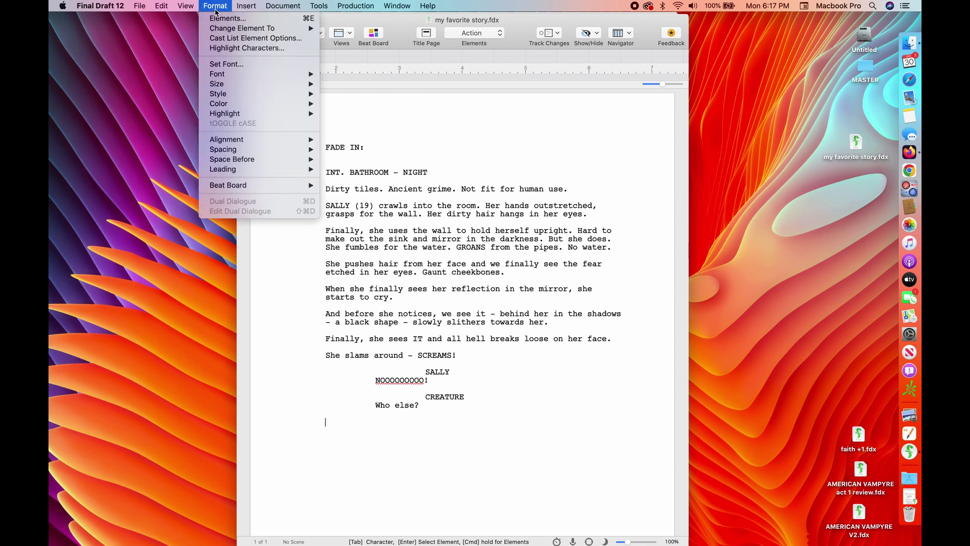
mouse_move(219, 31)
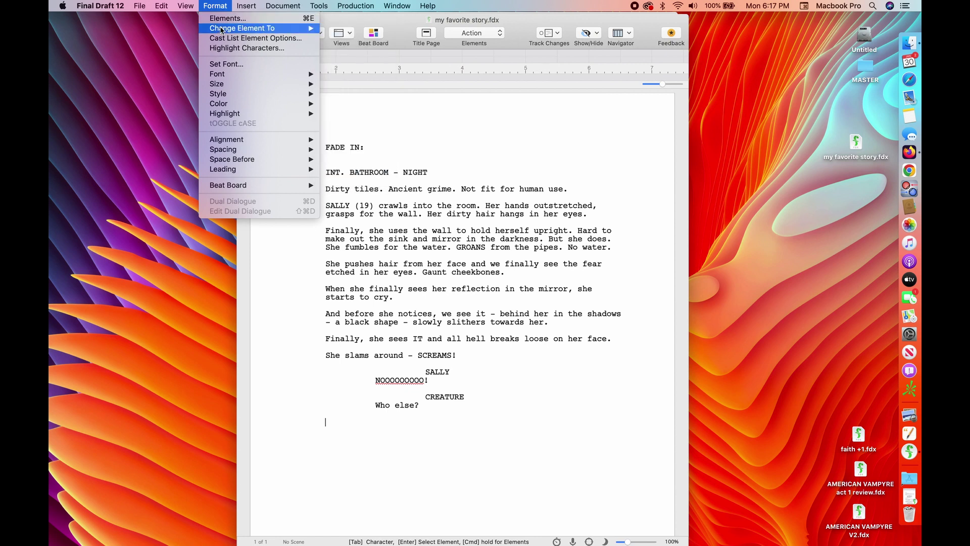
mouse_move(311, 28)
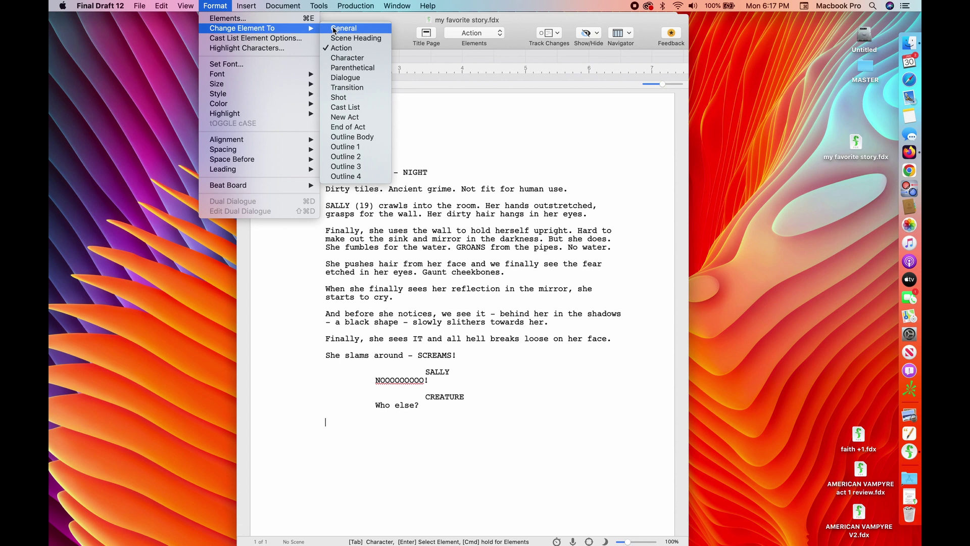
left_click(348, 58)
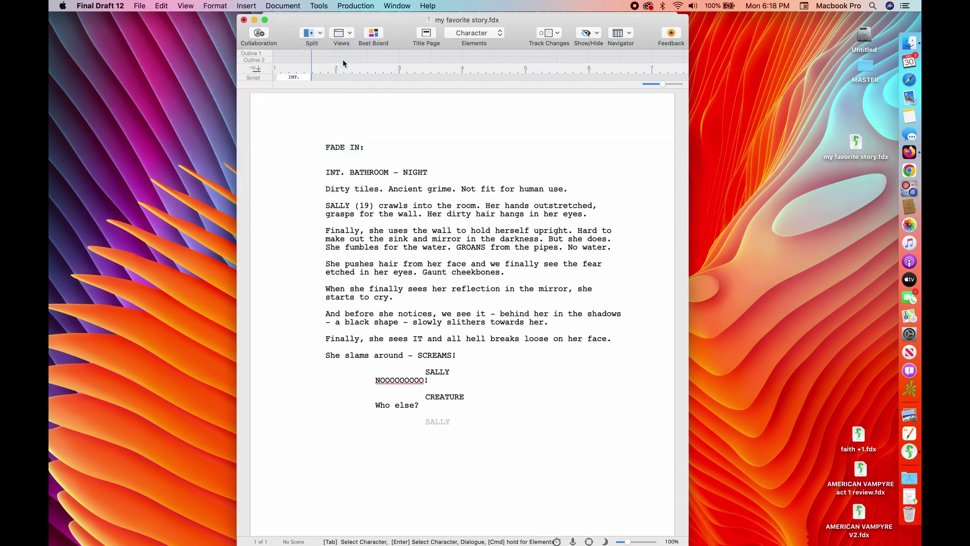
Accept SALLY as the speaker and give her the line 'Anybody but you.'.
key("Return")
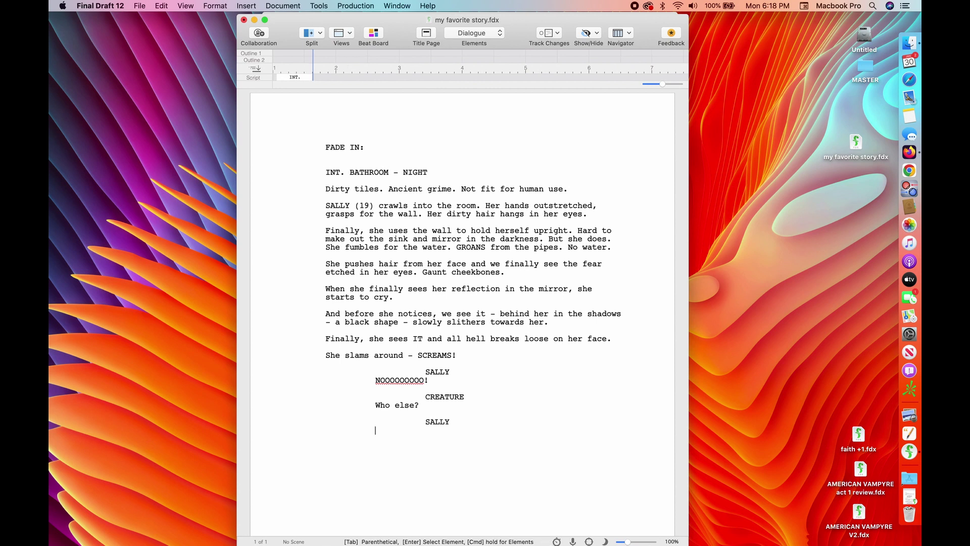
type("Anybody but youo.")
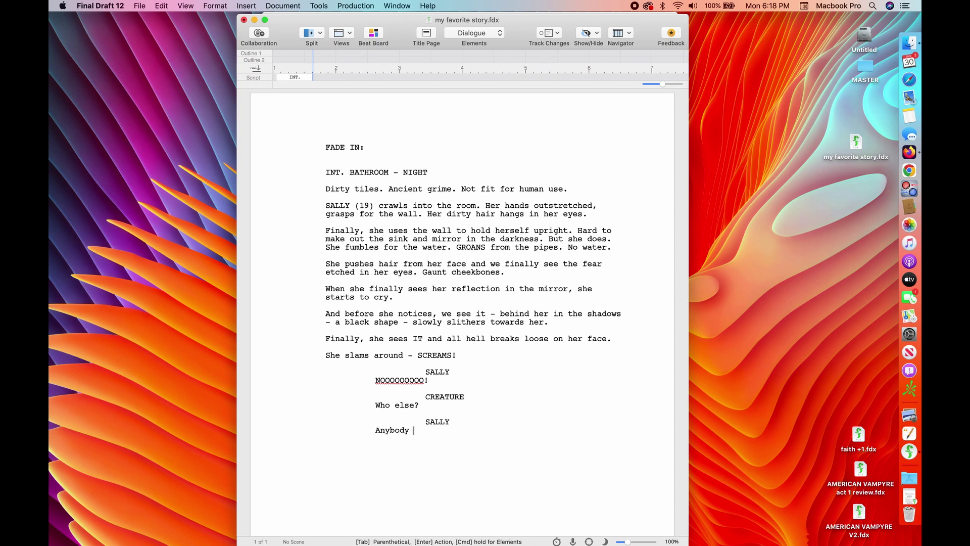
key("BackSpace")
key("BackSpace")
type(".")
Add the action line 'She runs from the room and into --'.
key("Return")
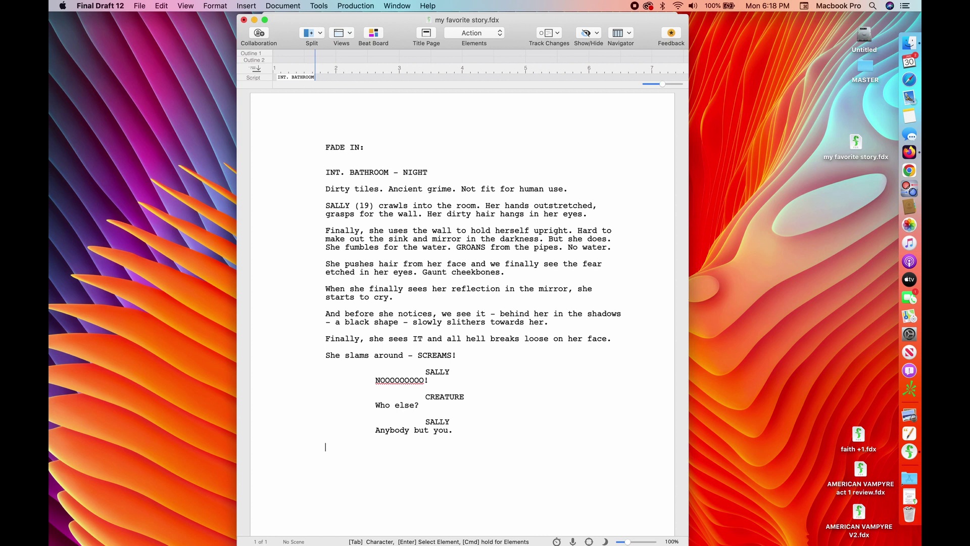
type("She ")
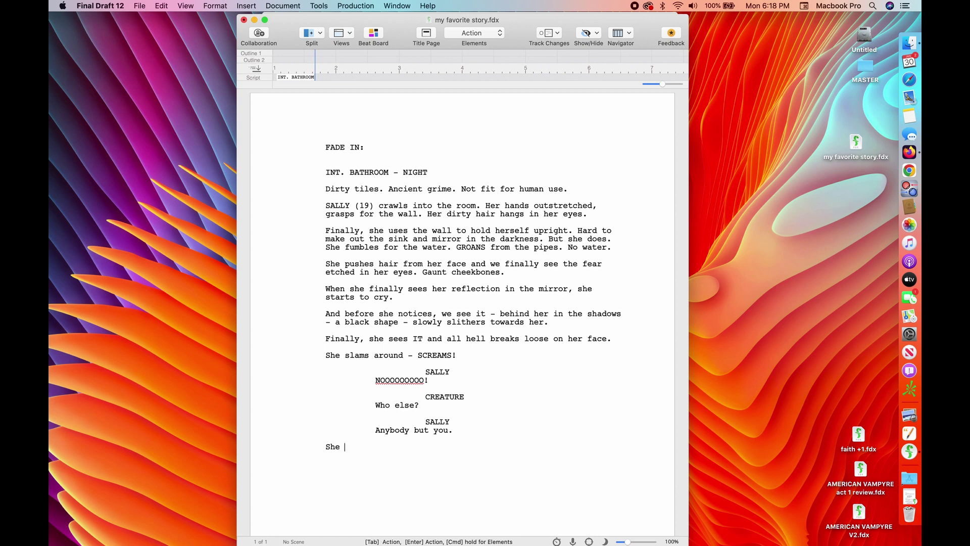
type("runs from the room and into --")
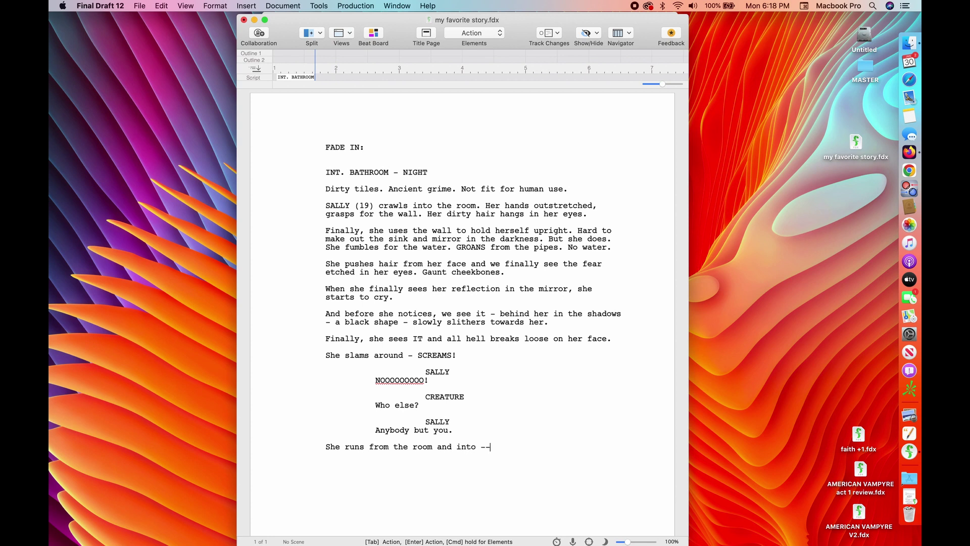
key("Return")
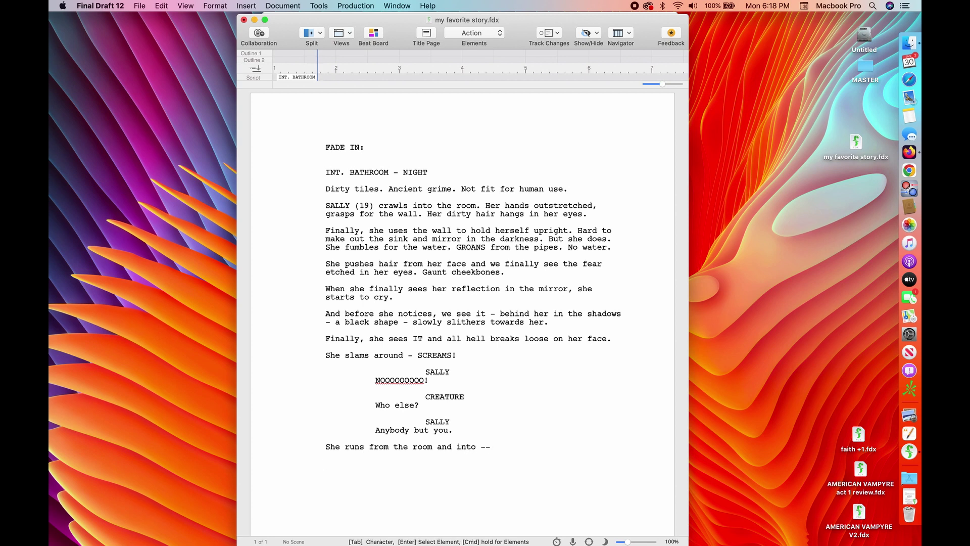
Make the empty line a Scene Heading reading 'INT. HALLWAY - NIGHT', accepting SmartType's NIGHT.
left_click(225, 6)
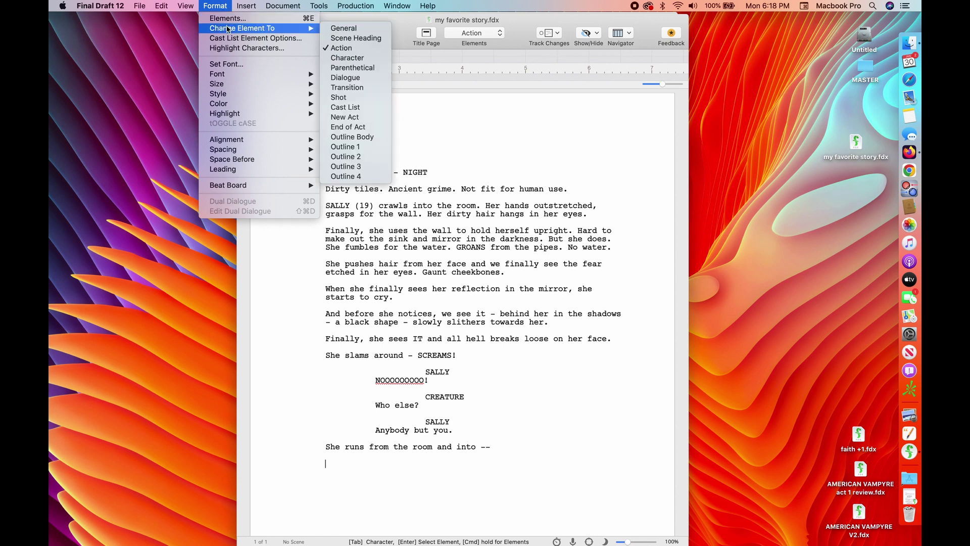
mouse_move(312, 30)
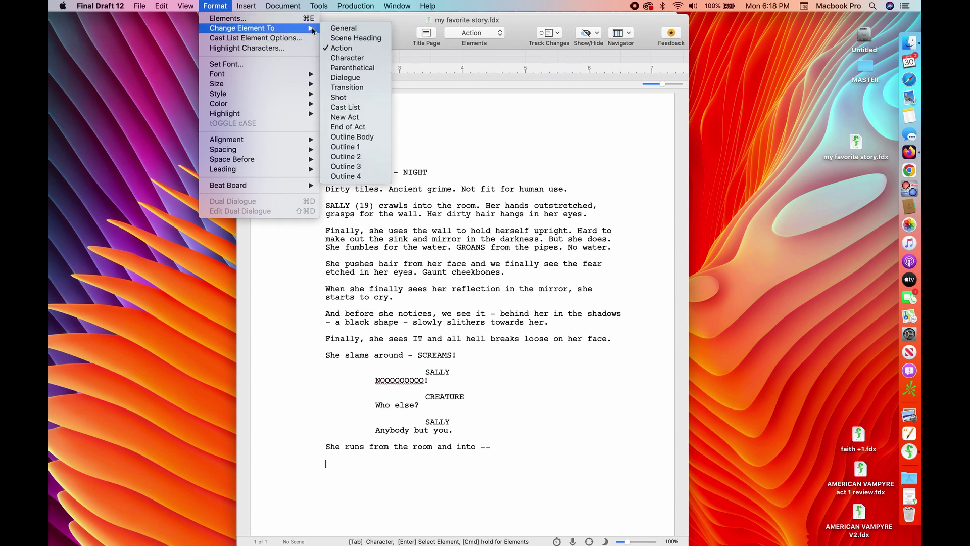
left_click(350, 39)
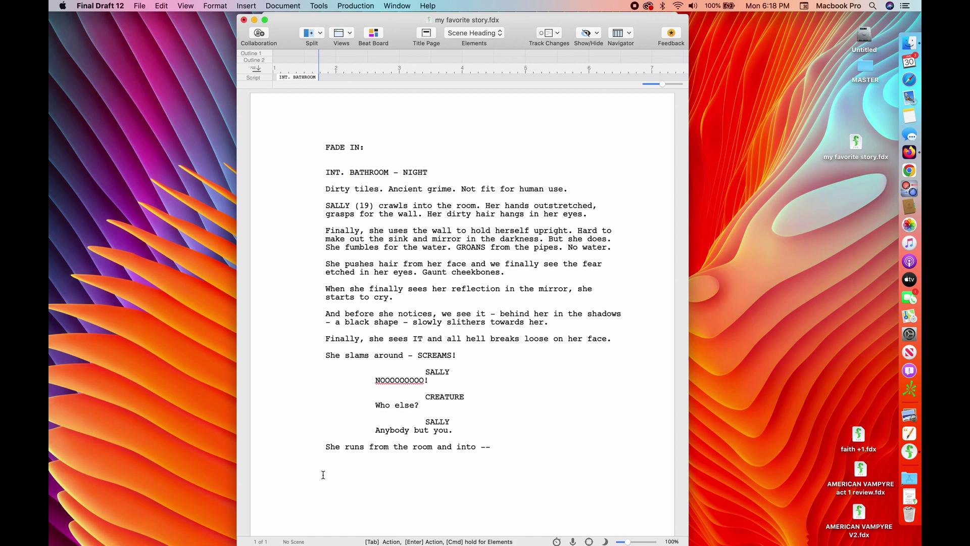
type("INT")
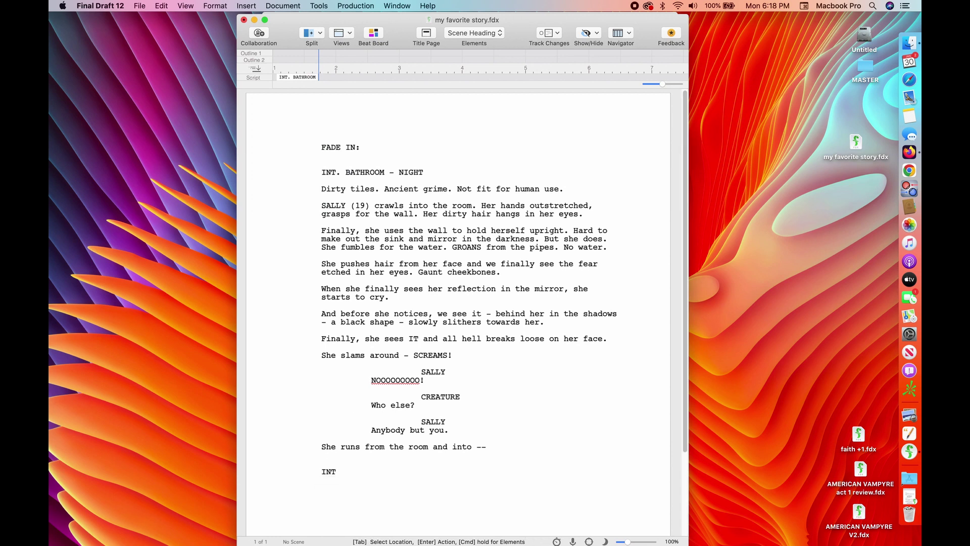
type(". HALLWAY")
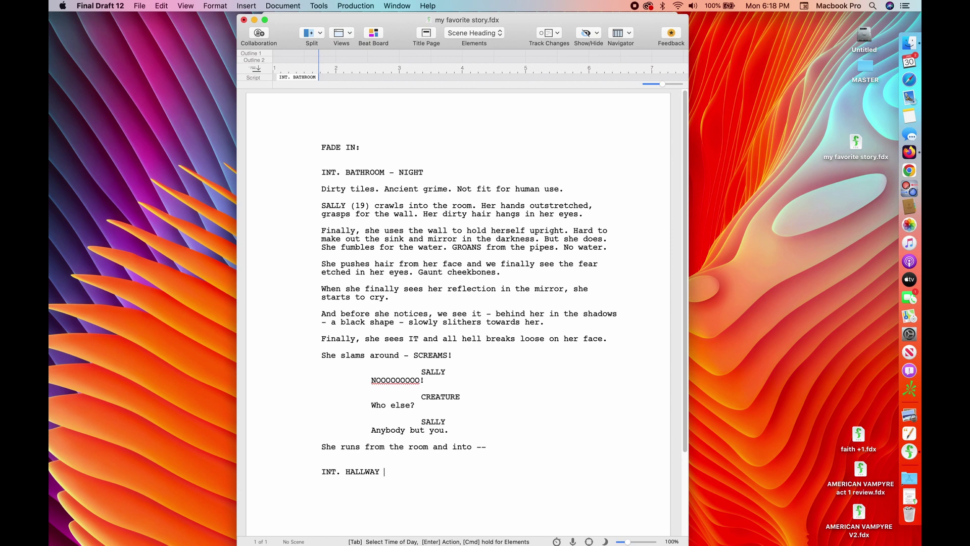
type(" - NIGH")
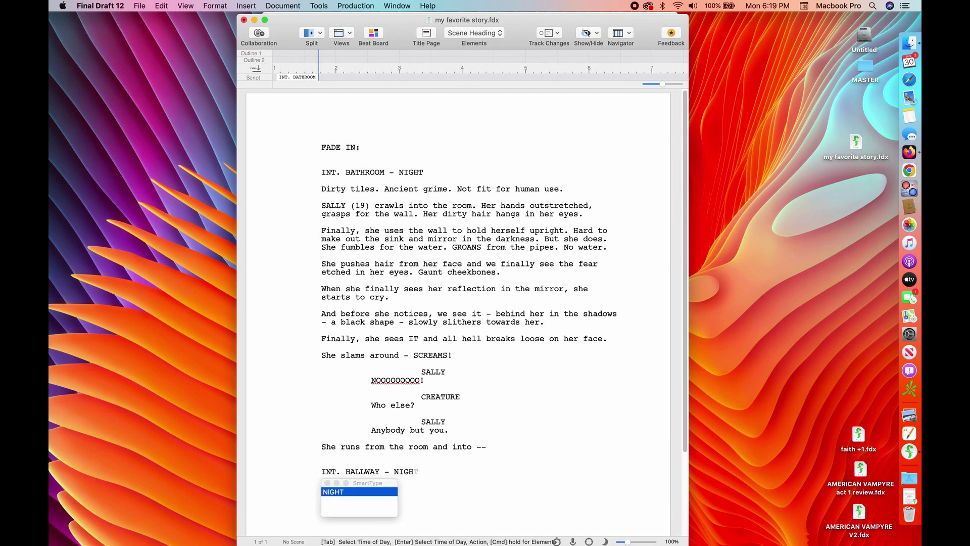
key("Return")
Type the action 'Sally bangs into the wall and nearly falls. She runs and screams…', revising the wall-hugging wording.
type("Sa")
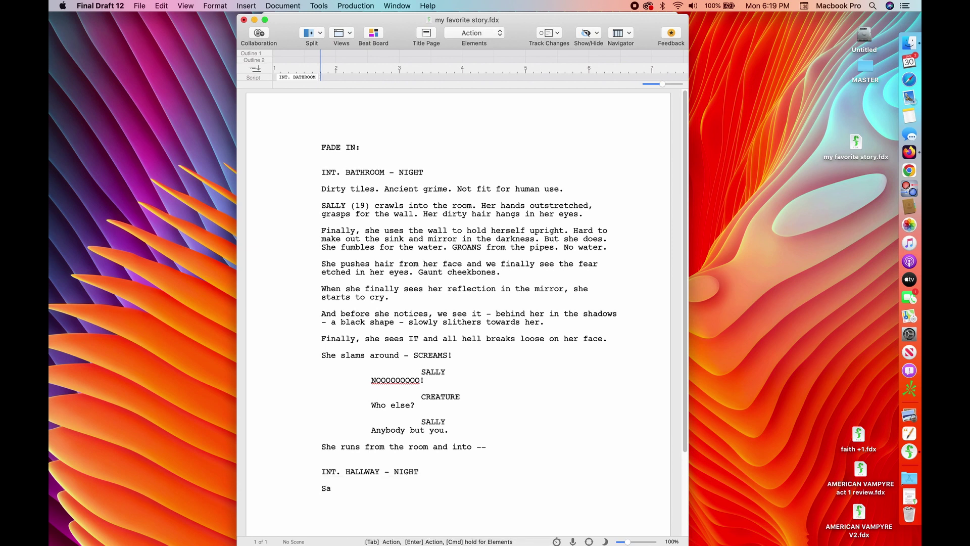
type("lly bangs into the w")
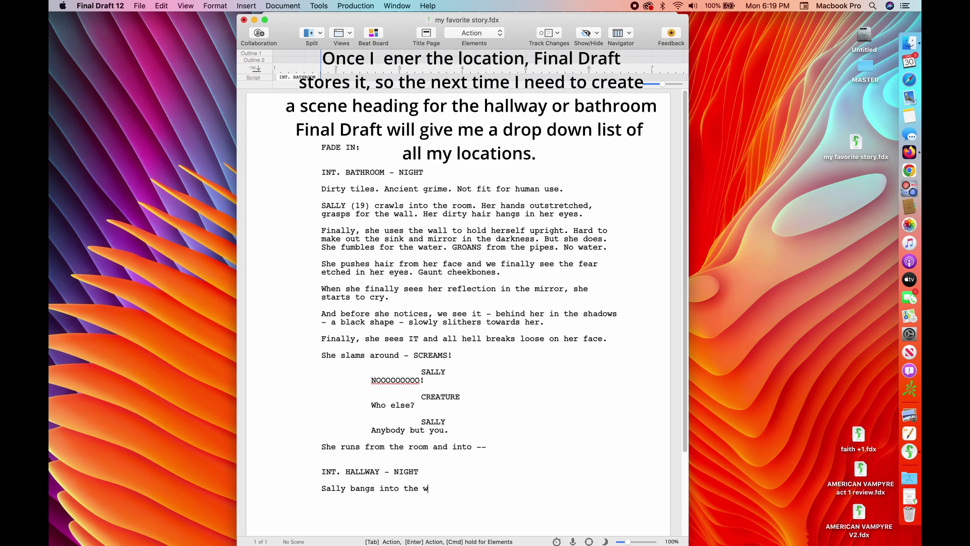
type("all and nearly falls")
type(". She runs and screams.")
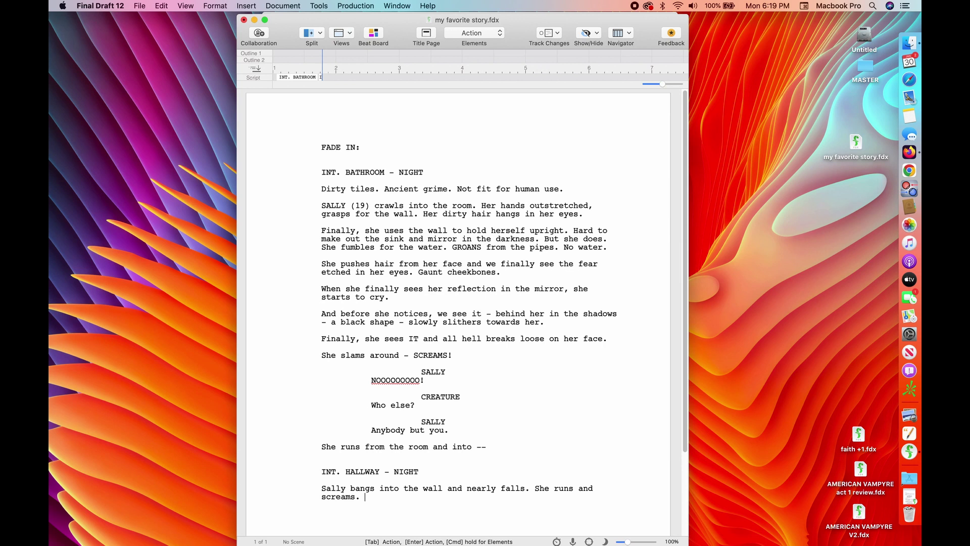
type("Her arms")
key("BackSpace")
key("BackSpace")
key("BackSpace")
key("BackSpace")
key("BackSpace")
key("BackSpace")
key("BackSpace")
key("BackSpace")
key("BackSpace")
key("BackSpace")
type("Hugs the")
type("h")
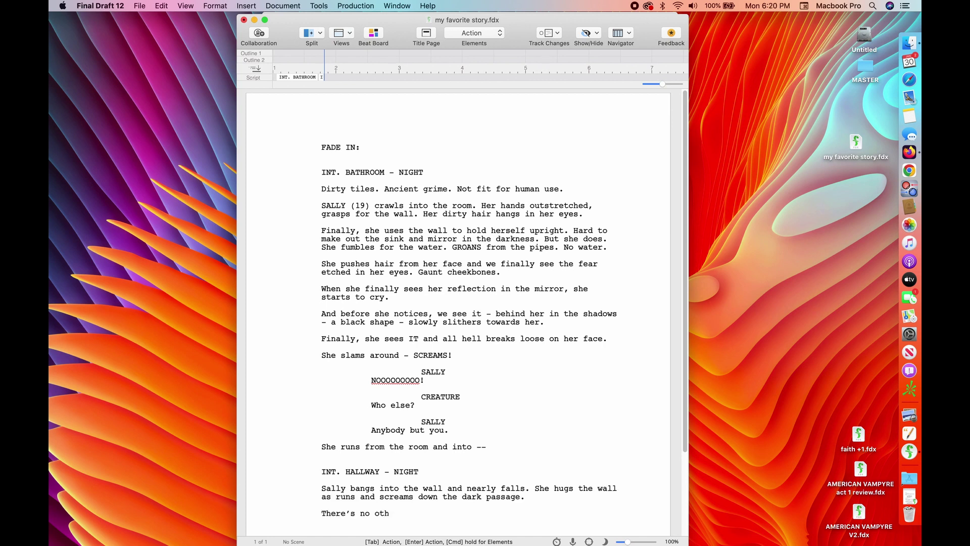
key("BackSpace")
key("BackSpace")
key("BackSpace")
key("BackSpace")
key("BackSpace")
key("BackSpace")
key("BackSpace")
key("BackSpace")
key("BackSpace")
key("BackSpace")
key("BackSpace")
key("BackSpace")
key("BackSpace")
key("BackSpace")
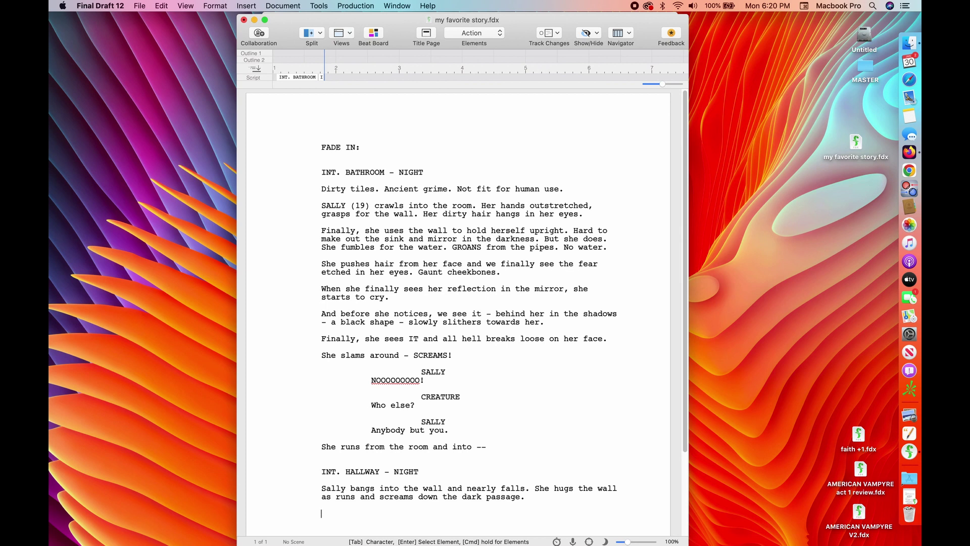
Add the action line 'She checks behind her. Nothing.'.
type("The Creati")
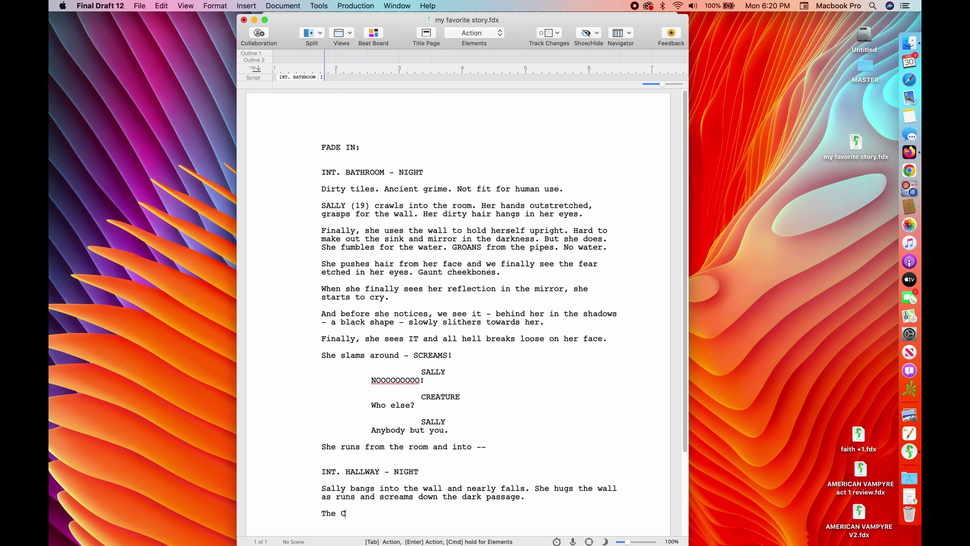
key("BackSpace")
type("ure is")
key("BackSpace")
key("BackSpace")
key("BackSpace")
key("BackSpace")
key("BackSpace")
key("BackSpace")
key("BackSpace")
key("BackSpace")
key("BackSpace")
key("BackSpace")
key("BackSpace")
key("BackSpace")
key("BackSpace")
key("BackSpace")
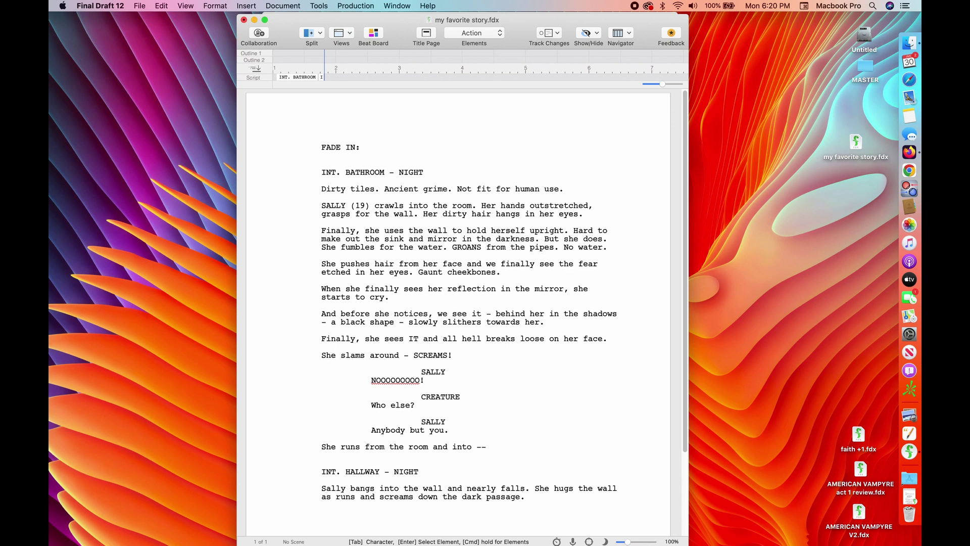
type("She")
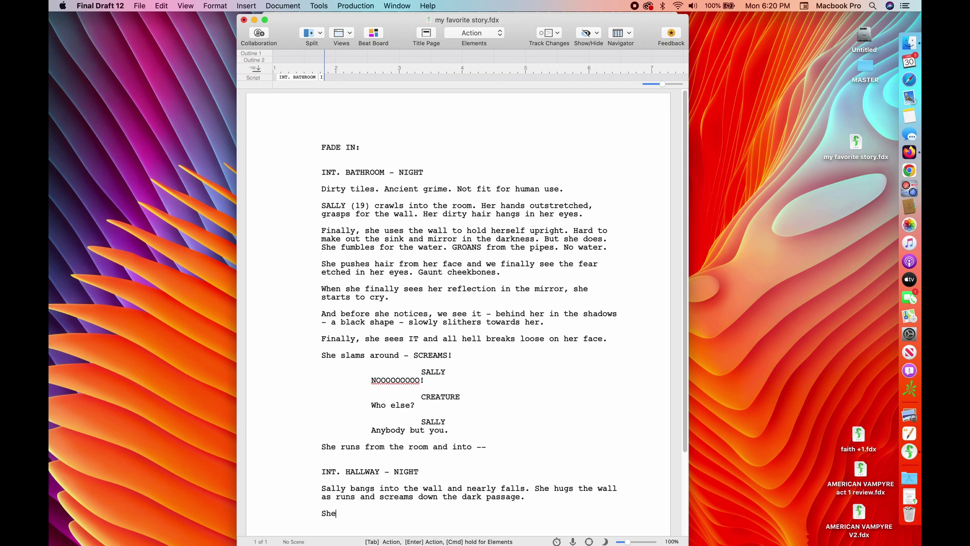
type(" checks over her shoulder. Noth")
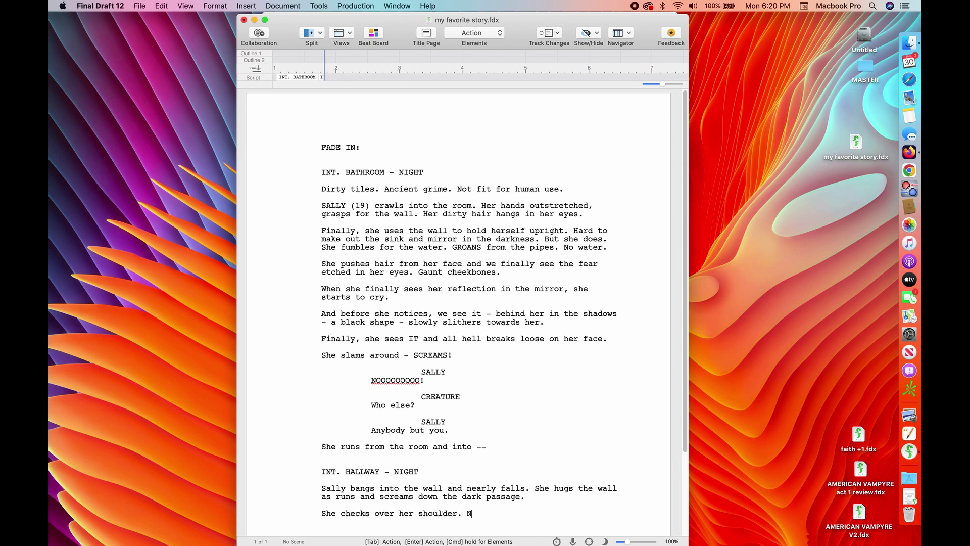
key("BackSpace")
key("BackSpace")
key("BackSpace")
key("BackSpace")
key("BackSpace")
key("BackSpace")
key("BackSpace")
key("BackSpace")
key("BackSpace")
key("BackSpace")
key("BackSpace")
key("BackSpace")
key("BackSpace")
key("BackSpace")
key("BackSpace")
key("BackSpace")
key("BackSpace")
key("BackSpace")
key("BackSpace")
key("BackSpace")
type("behind her. Nothing.")
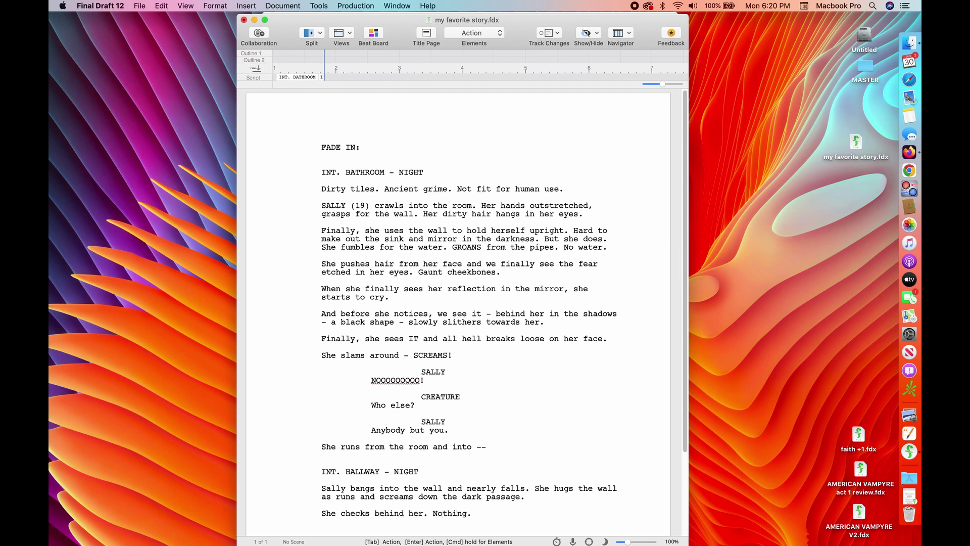
key("Return")
Type the next action: 'Almost at the front door. She can see it now. And suddenly, the Creature…'.
type("Almost at the froont do")
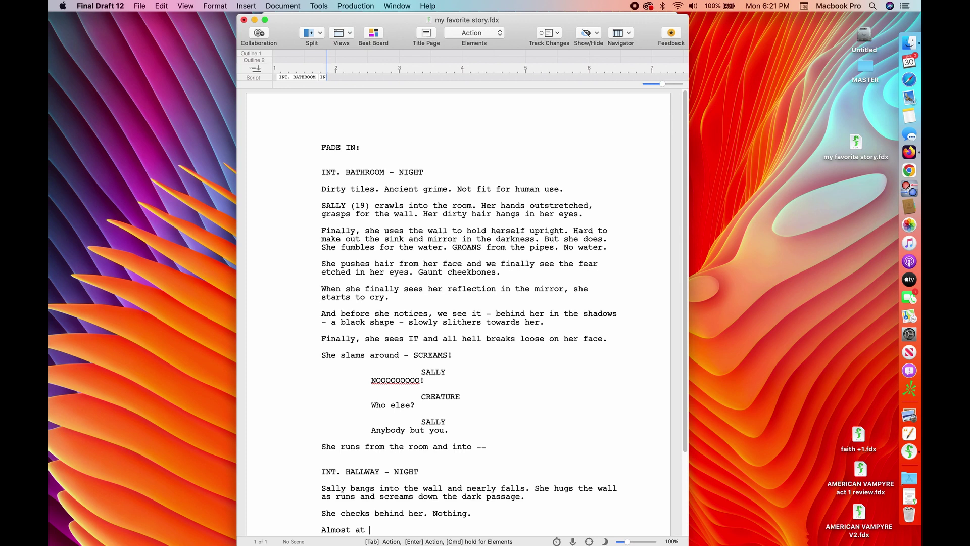
key("BackSpace")
key("BackSpace")
key("BackSpace")
key("BackSpace")
key("BackSpace")
key("BackSpace")
type("nt door. She can see it no")
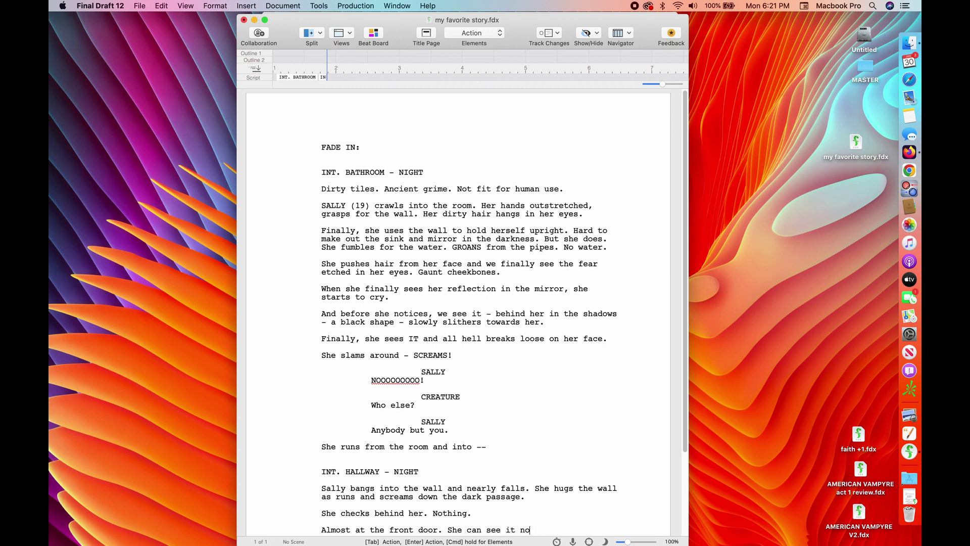
type("w.")
scroll(607, 440, "down", 5)
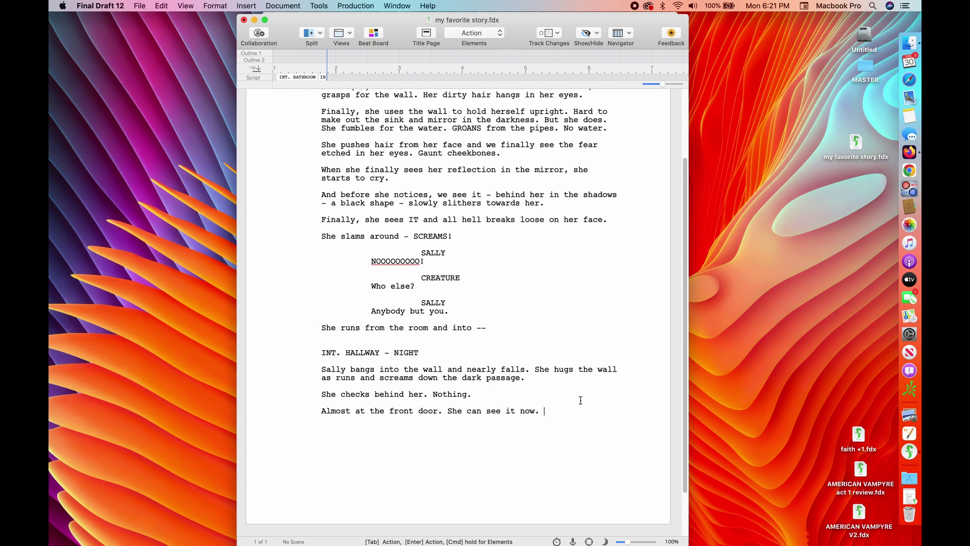
type("And suddenly, the Creati")
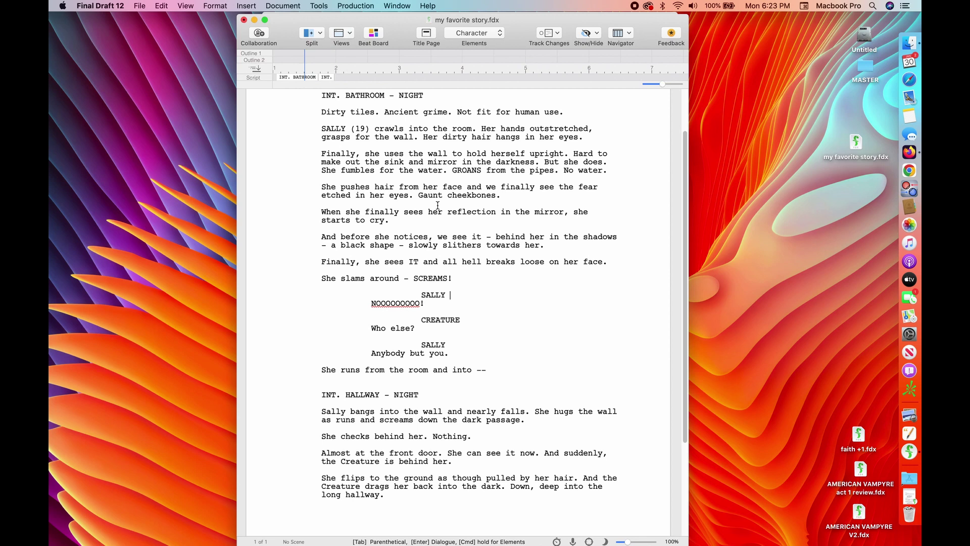
Add the SmartType (O.S.) extension to Sally's first character cue.
type("(")
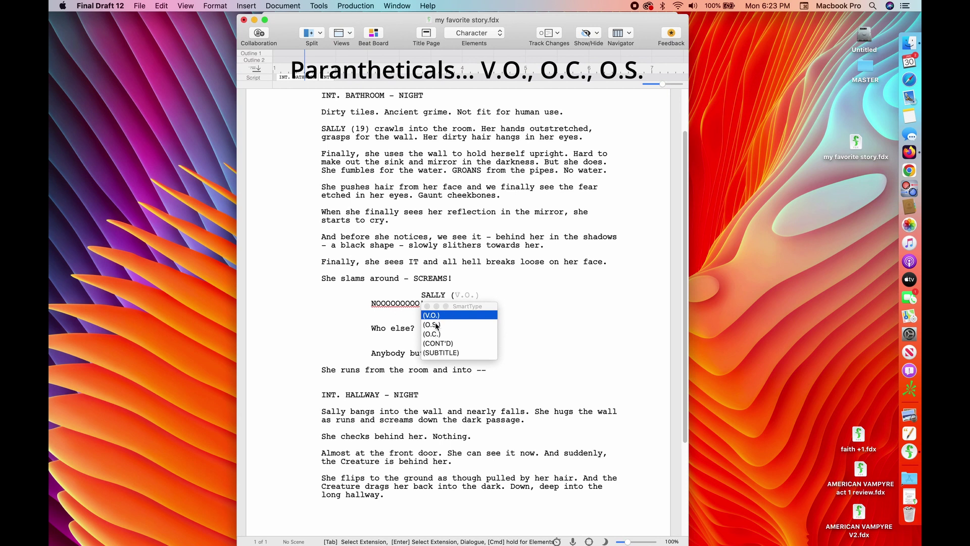
type("O")
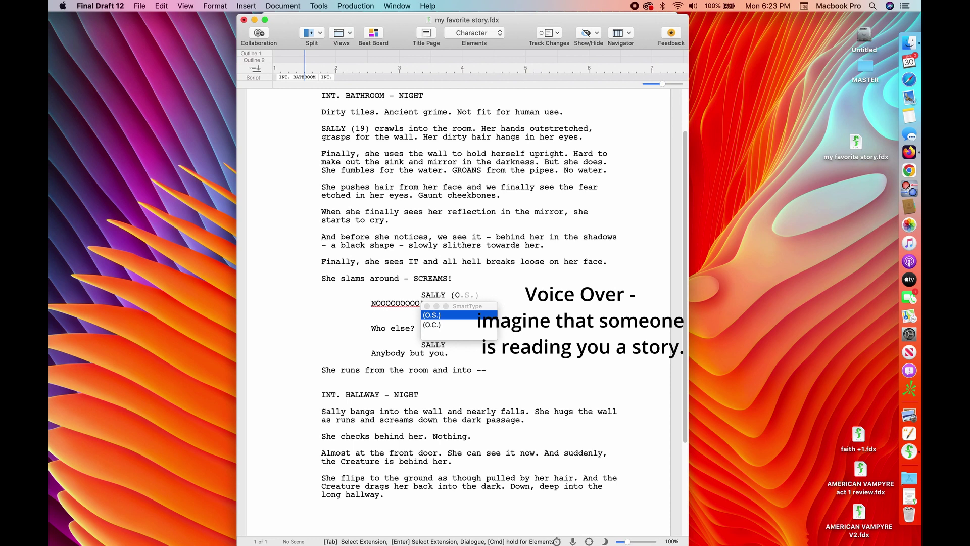
key("Return")
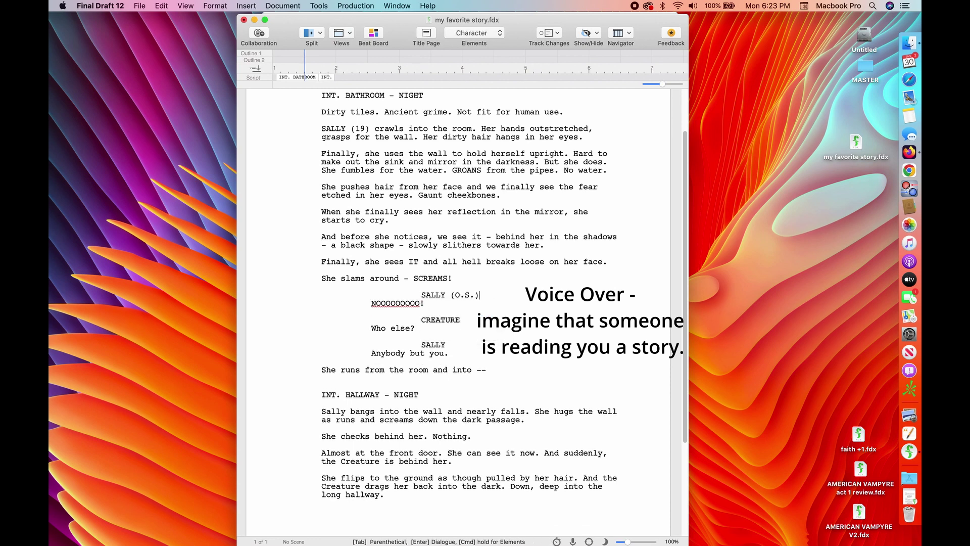
scroll(406, 427, "down", 3)
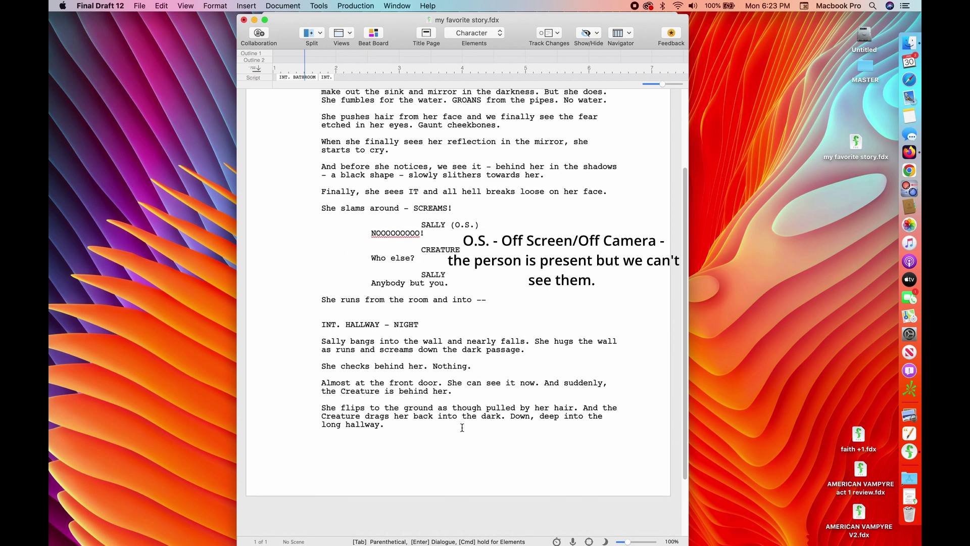
Add a CREATURE (V.O.) character cue after the last action line.
left_click(393, 427)
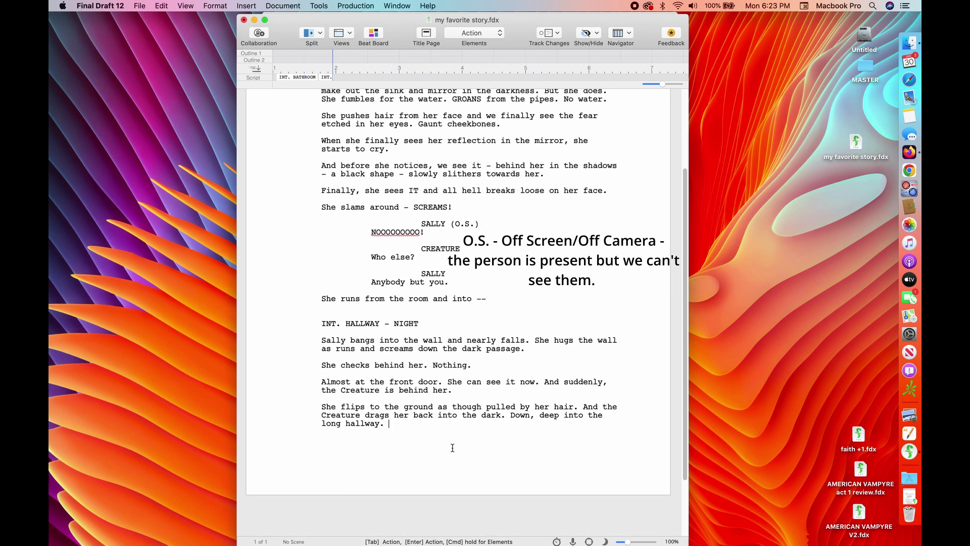
key("Return")
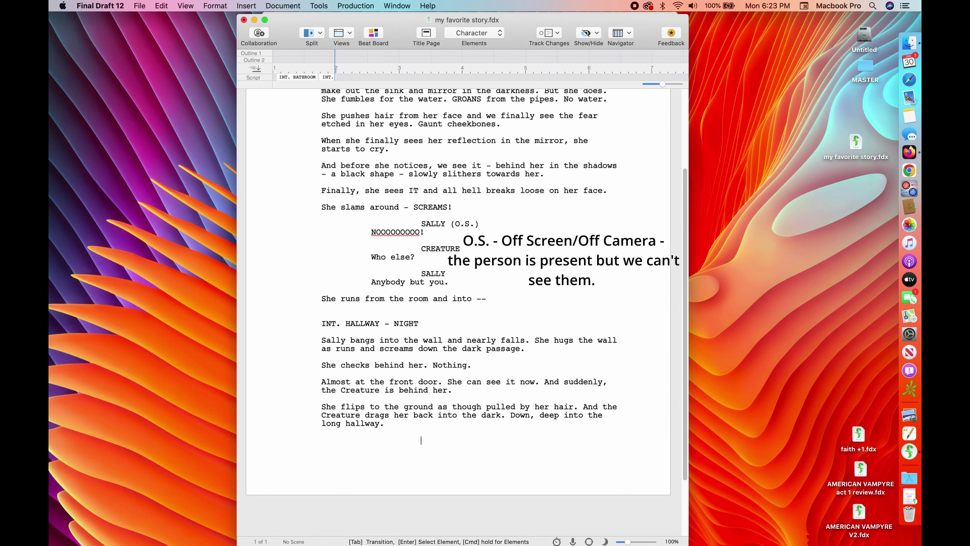
type("CREAT")
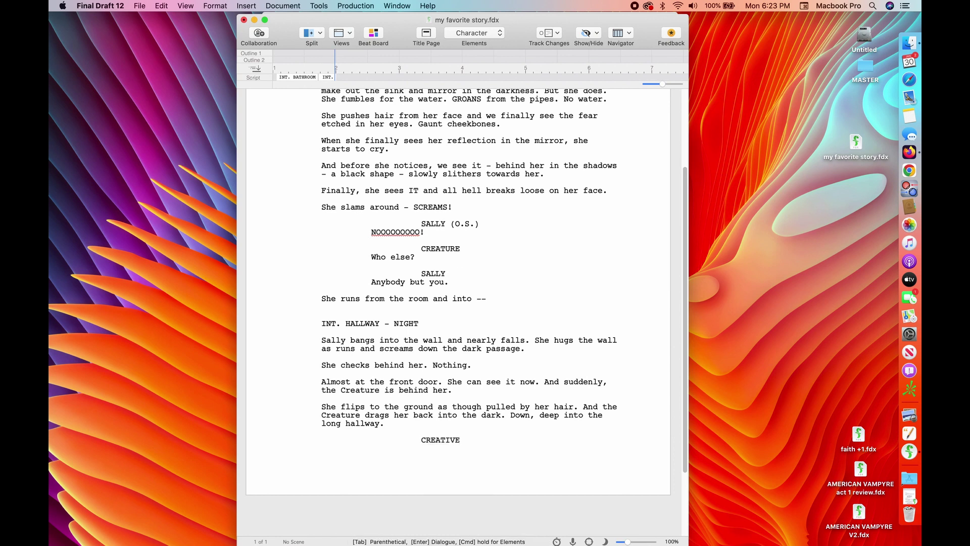
key("Tab")
type("(V.O.")
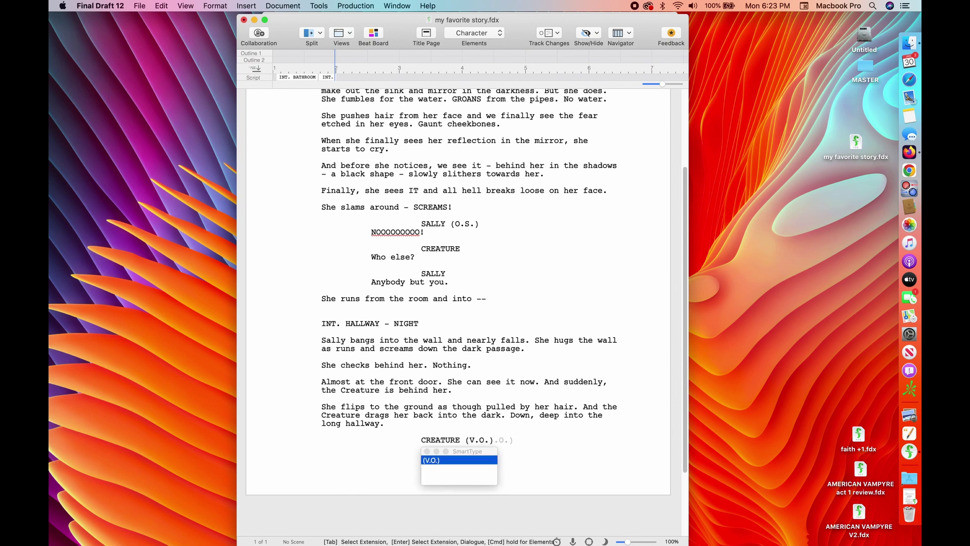
key("Return")
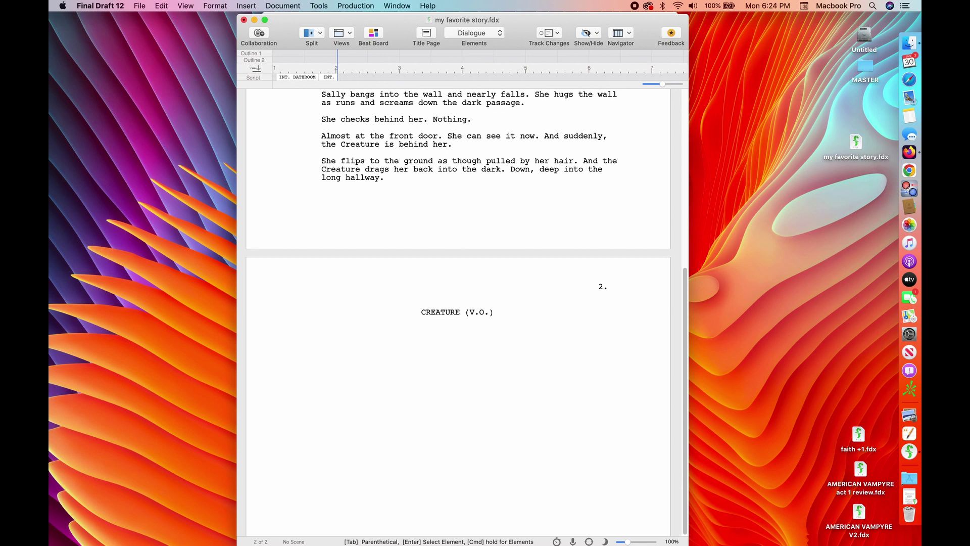
Type the Creature's speech ending 'Once upon a time, I let them go after a good scare…tired of being nice.'.
type("Most of the time they")
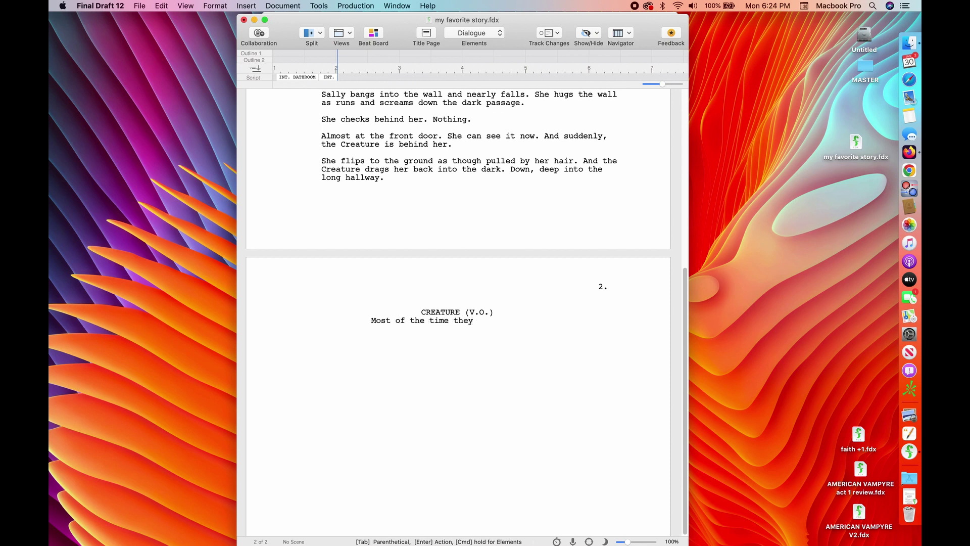
type(" escape")
type(", but not alway")
type("s. ")
type("Onc")
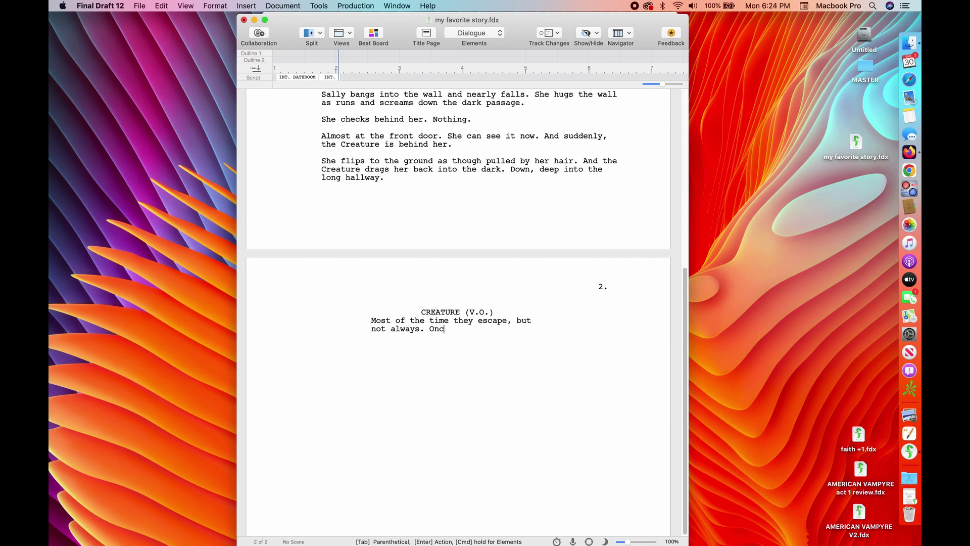
type("e upon a time")
type(", they always")
key("BackSpace")
key("BackSpace")
key("BackSpace")
key("BackSpace")
key("BackSpace")
key("BackSpace")
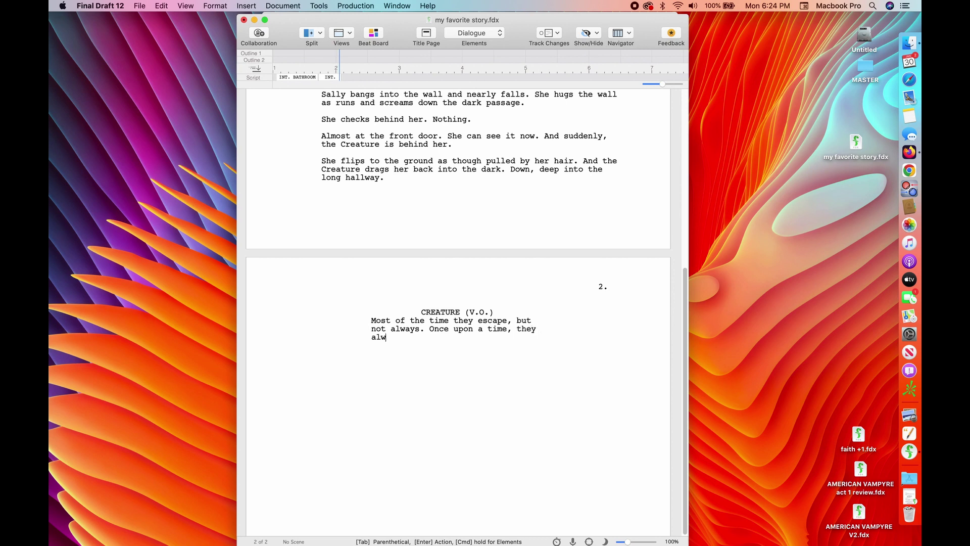
key("BackSpace")
key("BackSpace")
key("BackSpace")
key("BackSpace")
key("BackSpace")
type("I ")
type("let them go af")
type("ter a goo")
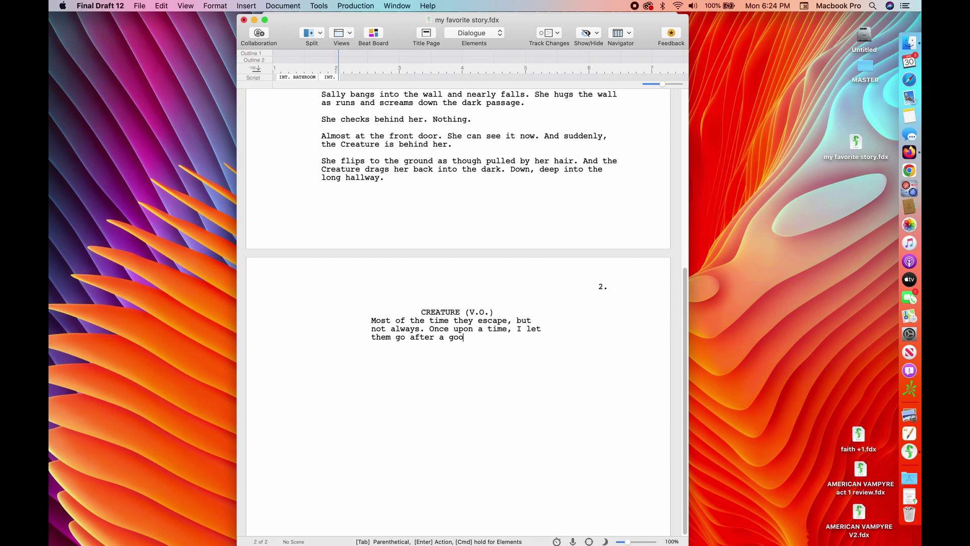
type("d scare, but no")
type("w, I'm just ti")
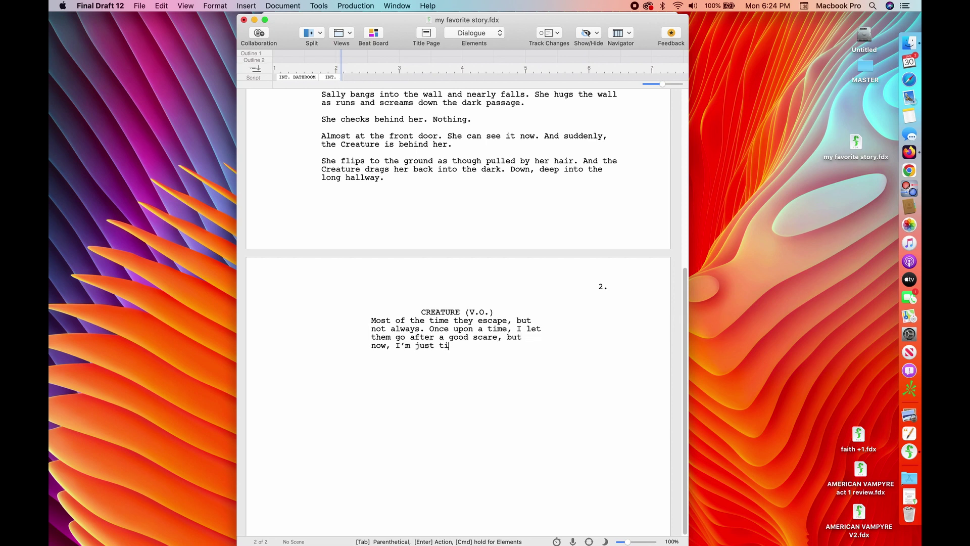
type("red of being nice.")
scroll(479, 426, "up", 5)
scroll(479, 427, "up", 5)
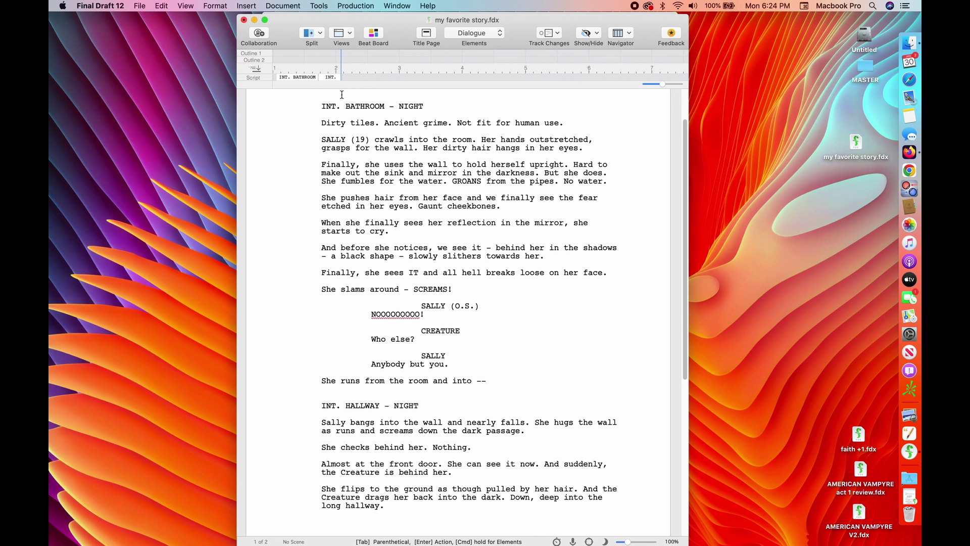
Insert a Parenthetical line under the second SALLY cue reading '(like she knows him)'.
left_click(450, 355)
key("Return")
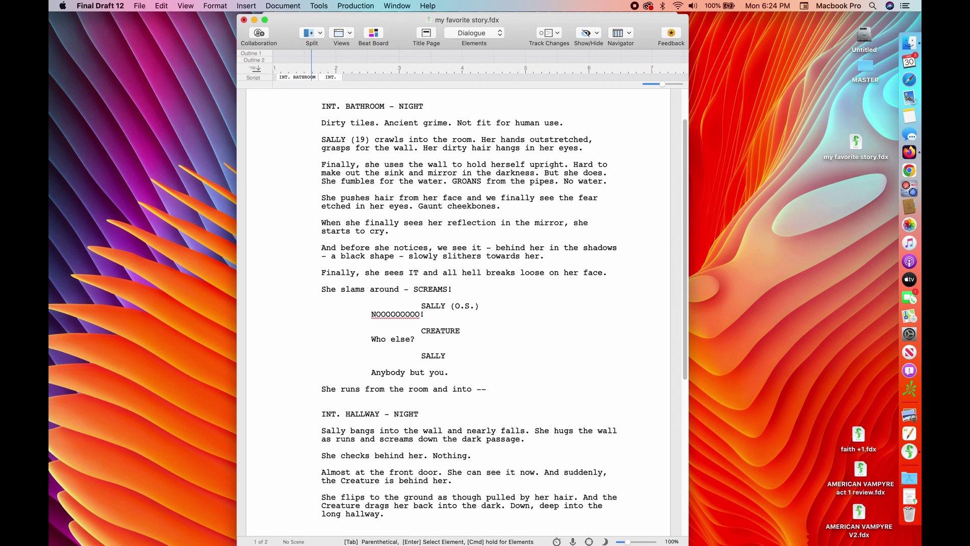
left_click(214, 6)
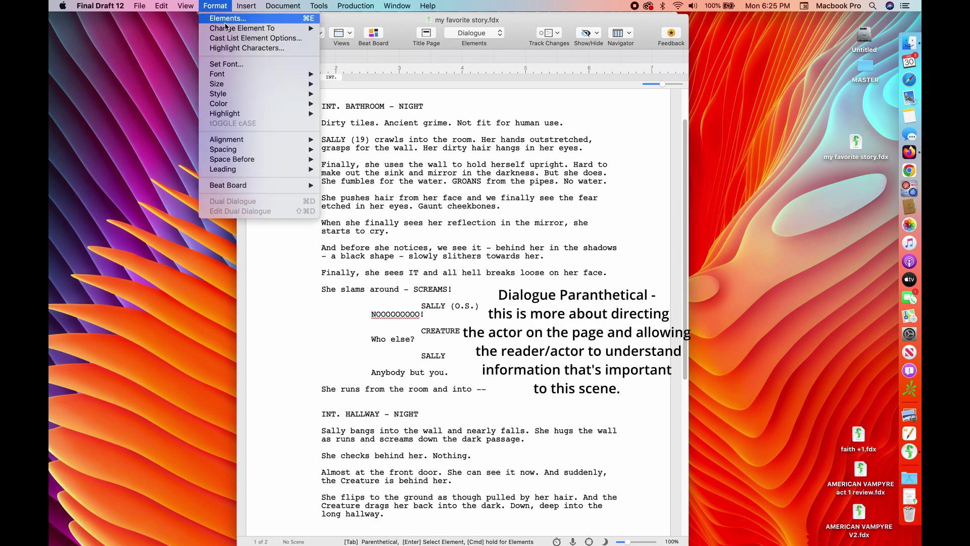
mouse_move(226, 29)
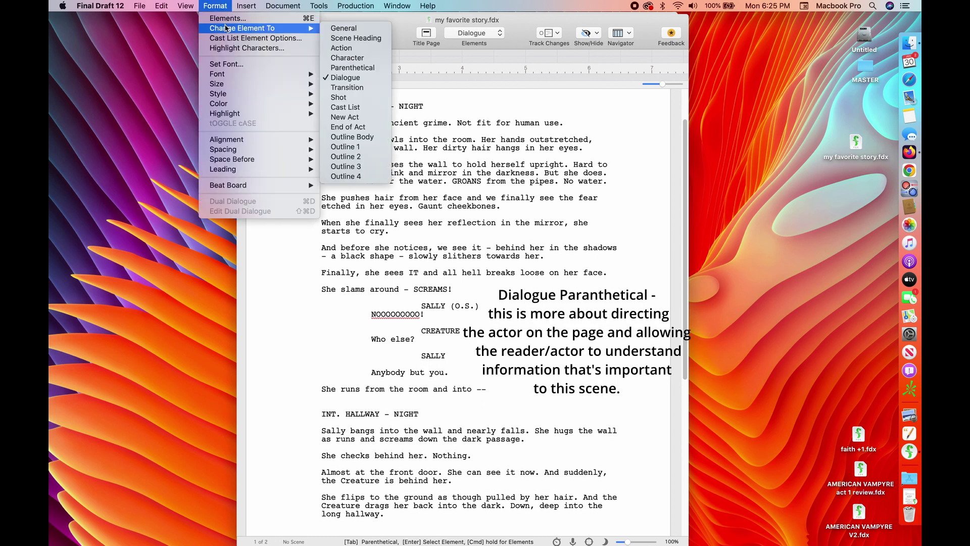
left_click(337, 68)
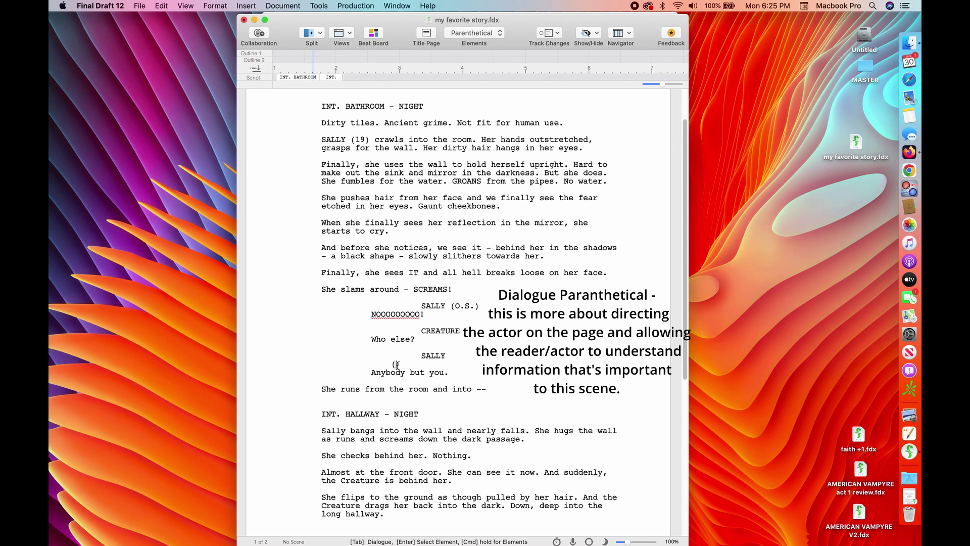
type("like ")
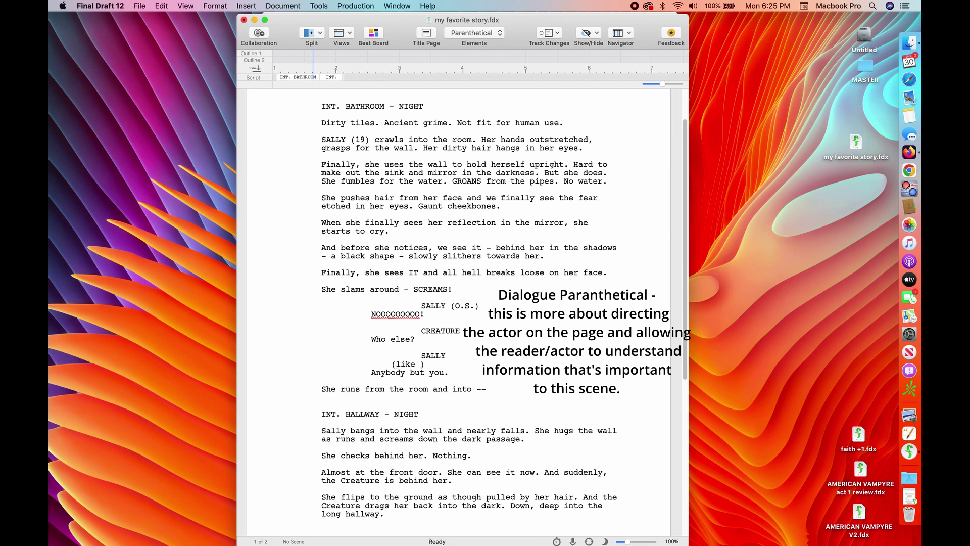
type("she's sa")
key("BackSpace")
key("BackSpace")
key("BackSpace")
type("a ghost")
key("BackSpace")
key("BackSpace")
key("BackSpace")
key("BackSpace")
key("BackSpace")
key("BackSpace")
key("BackSpace")
key("BackSpace")
key("BackSpace")
key("BackSpace")
type("knows him")
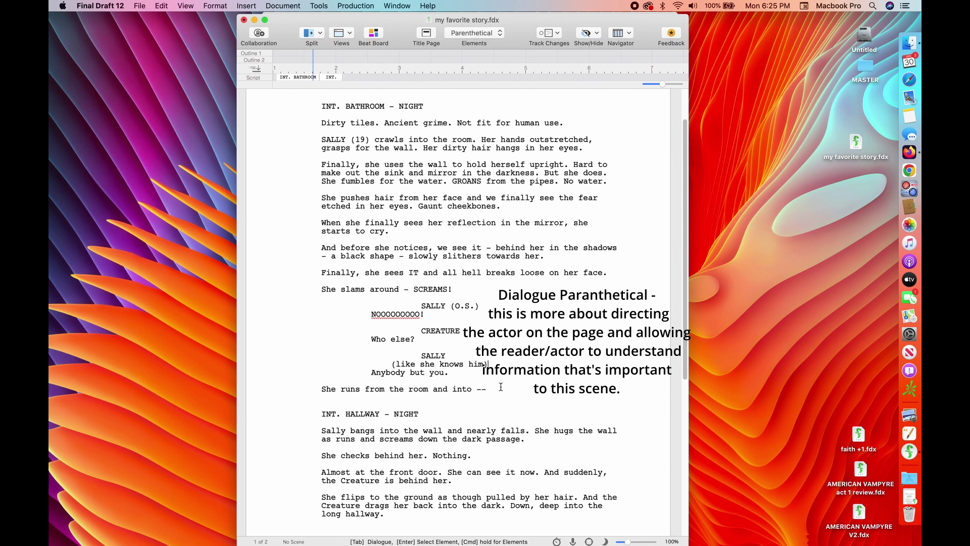
scroll(501, 386, "down", 3)
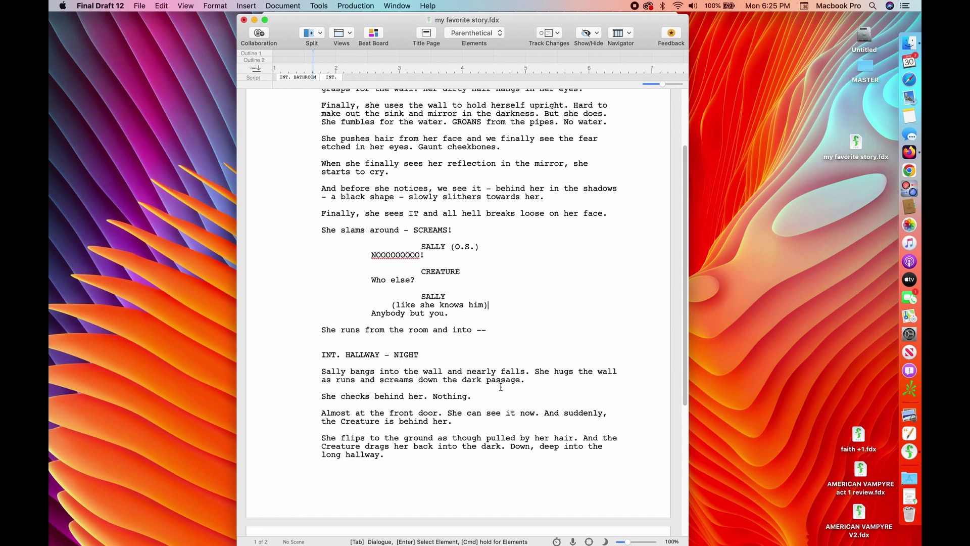
scroll(501, 386, "down", 2)
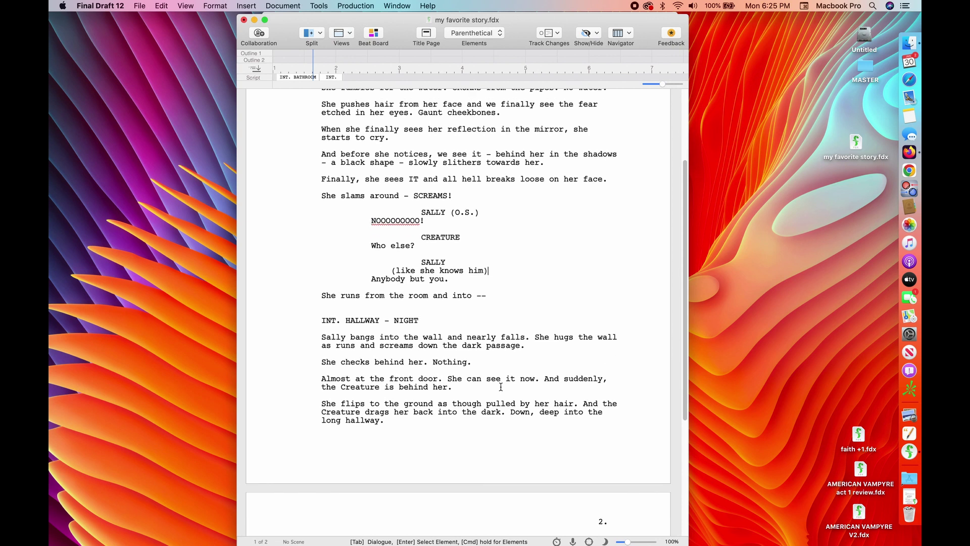
scroll(501, 387, "down", 8)
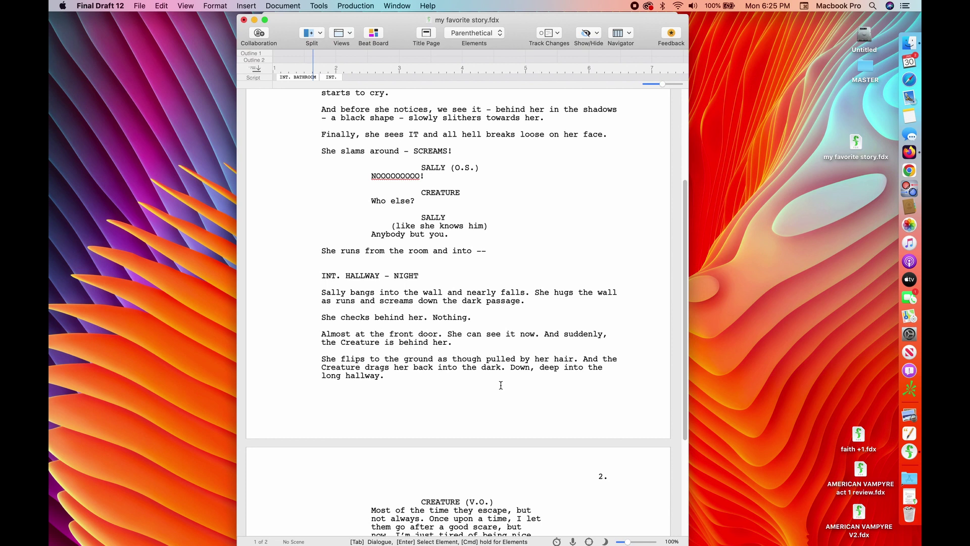
scroll(501, 385, "down", 3)
scroll(501, 385, "up", 9)
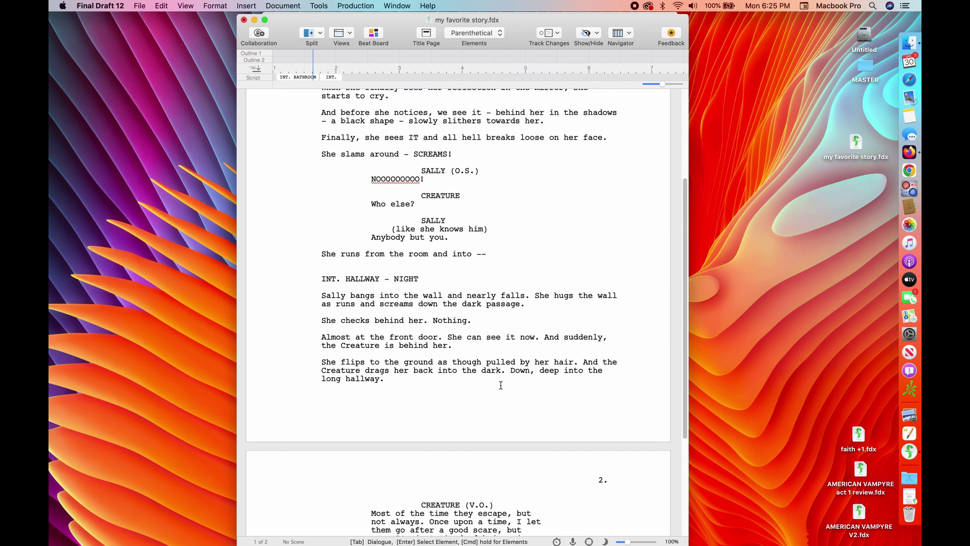
scroll(501, 385, "up", 10)
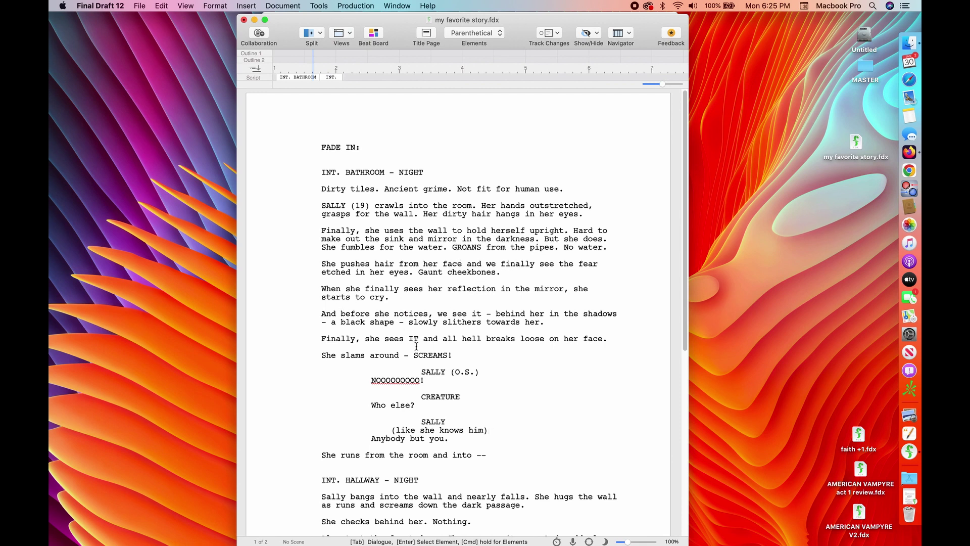
scroll(416, 346, "down", 7)
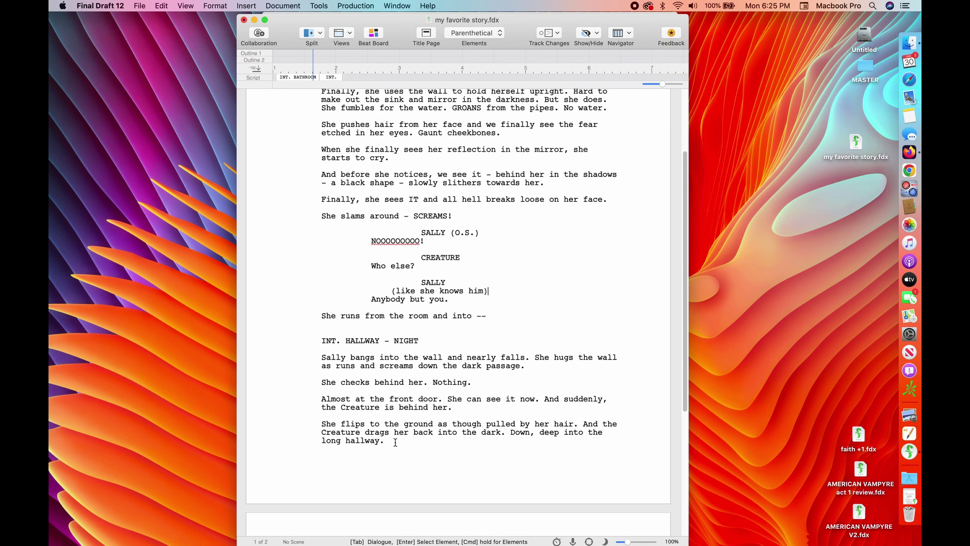
scroll(396, 442, "up", 7)
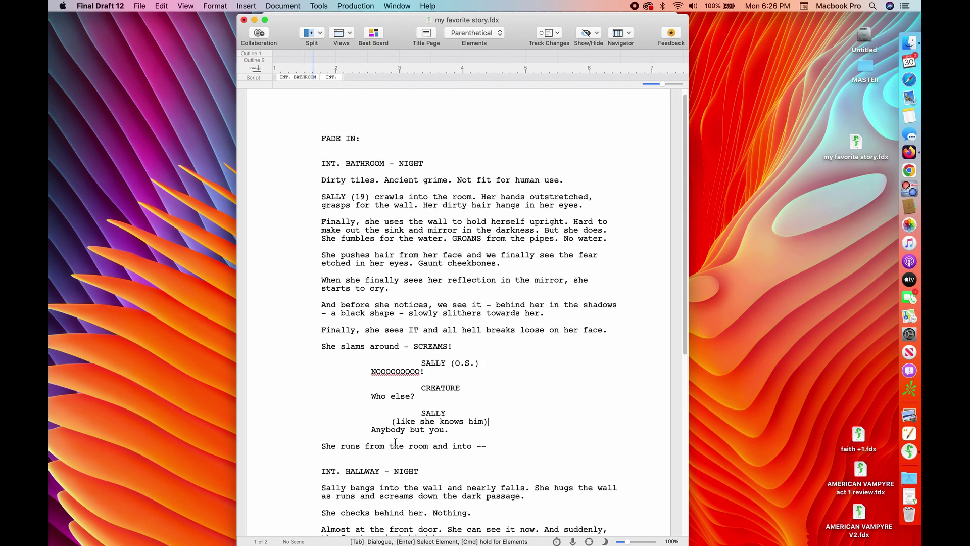
scroll(395, 442, "down", 2)
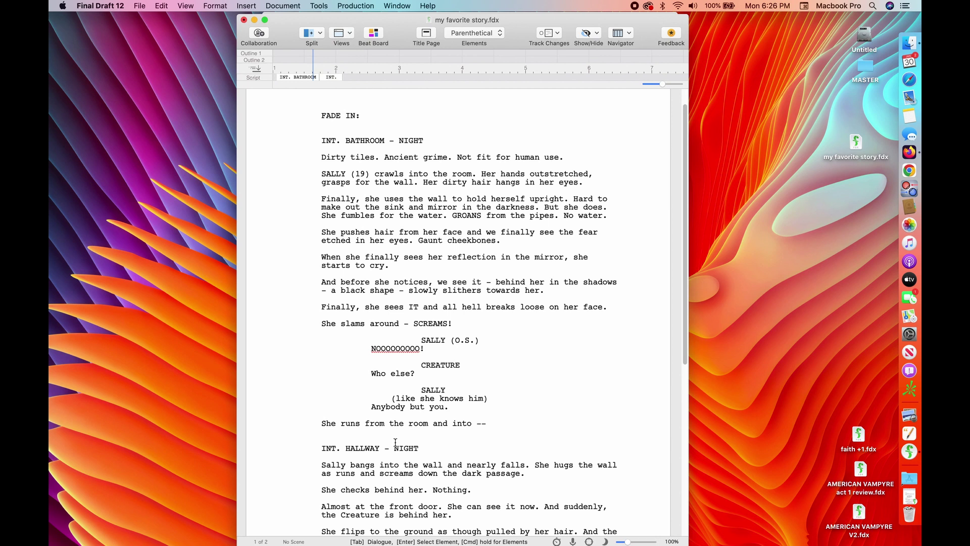
scroll(395, 442, "up", 2)
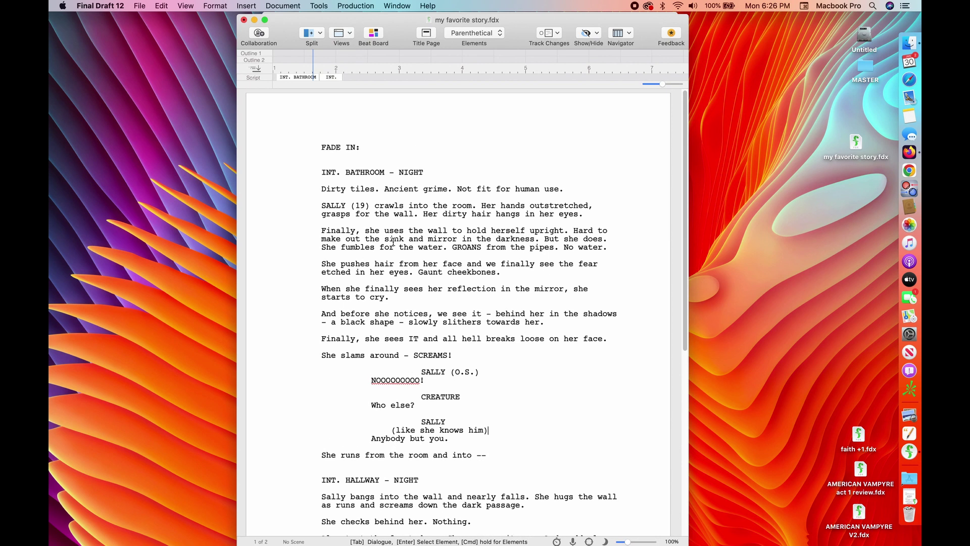
Save my favorite story.fdx, open then cancel Save As PDF, and bring up the Export submenu.
left_click(140, 7)
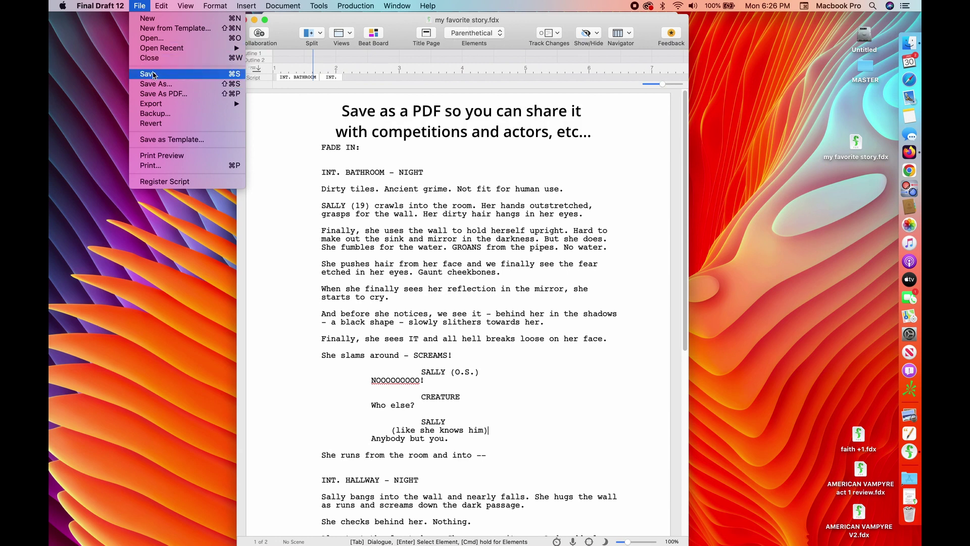
left_click(152, 74)
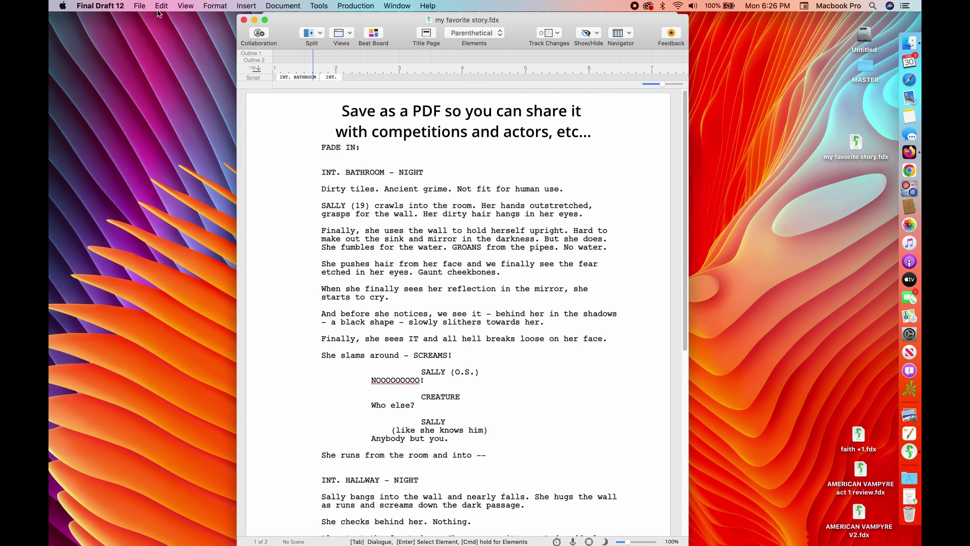
left_click(140, 7)
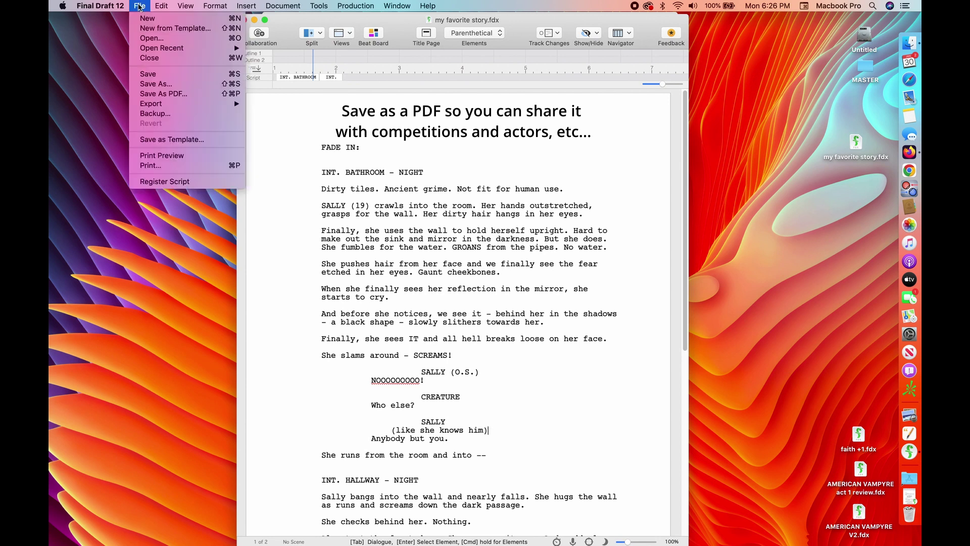
left_click(175, 95)
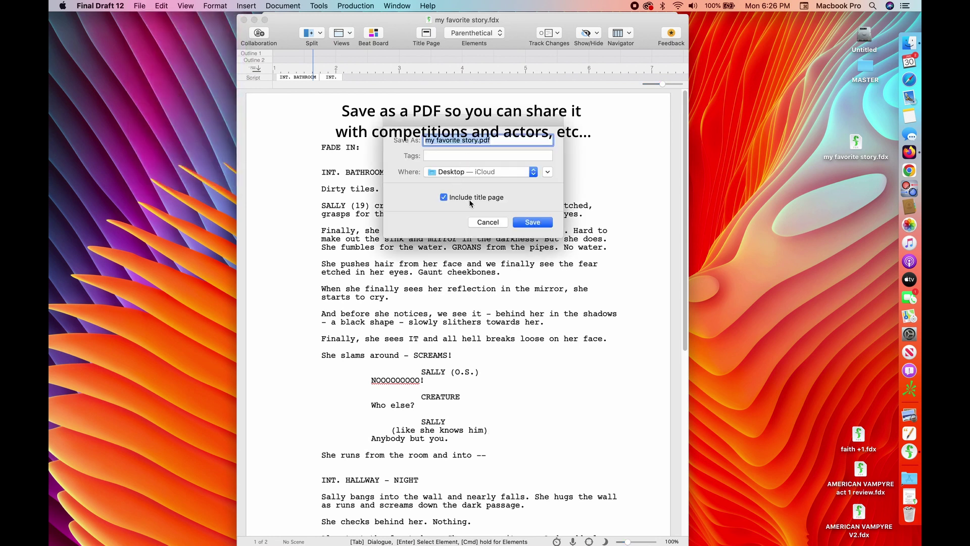
left_click(487, 222)
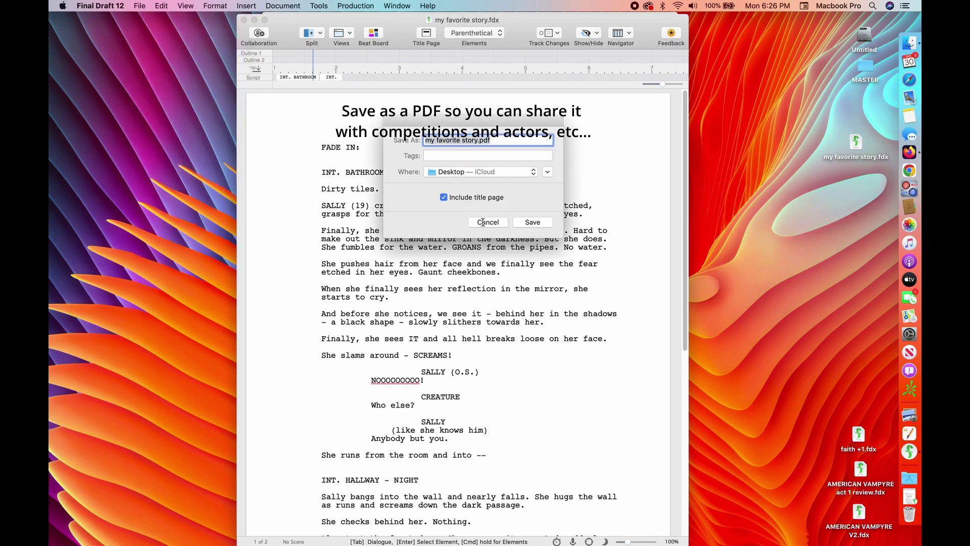
left_click(142, 4)
mouse_move(164, 107)
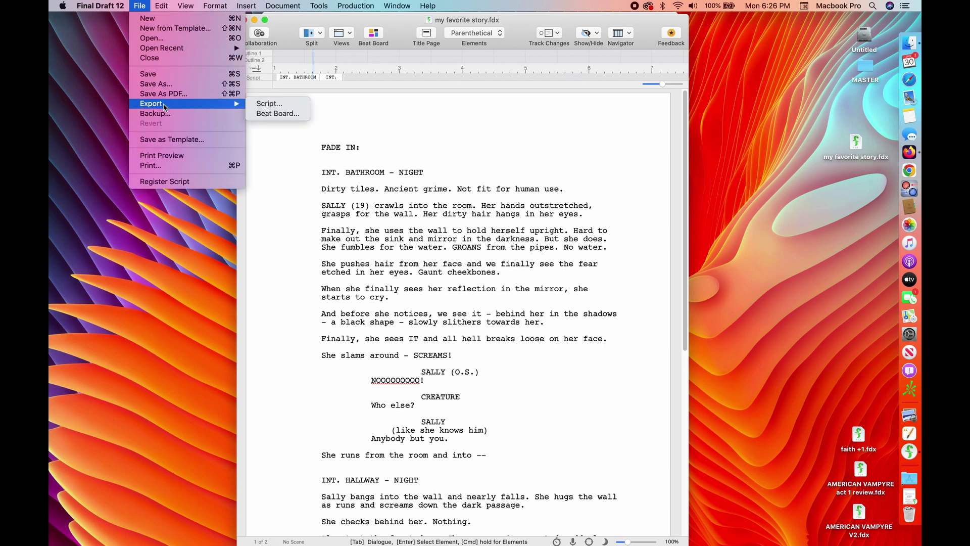